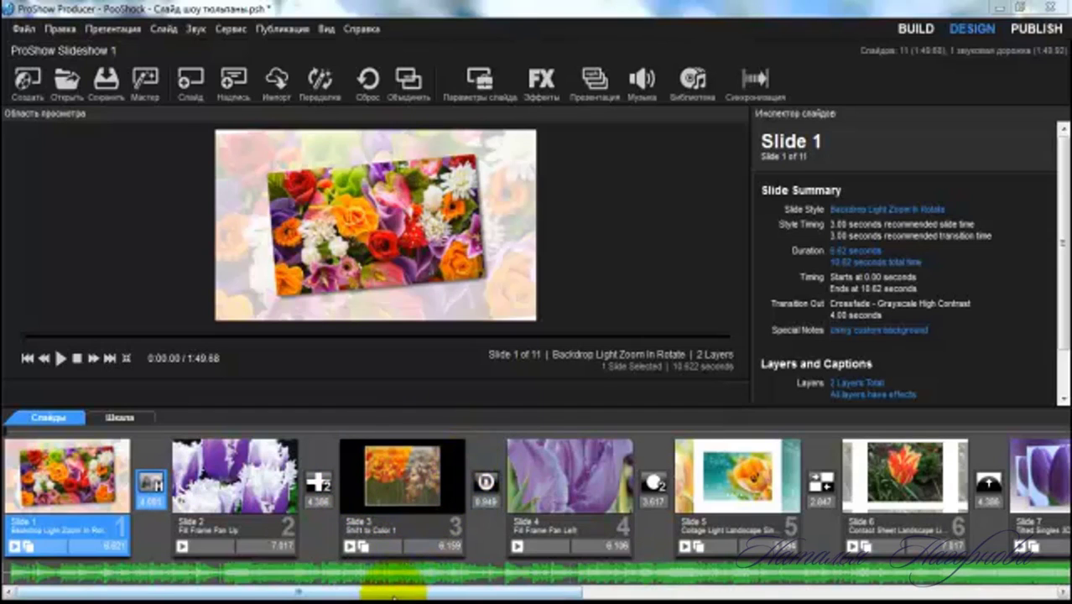
Step: Select Slide 3, the black-and-white tulip slide, and bring up its slide options with two landscape image layers
{"action": "left_click_drag", "start_coordinate": [401, 595], "coordinate": [742, 585]}
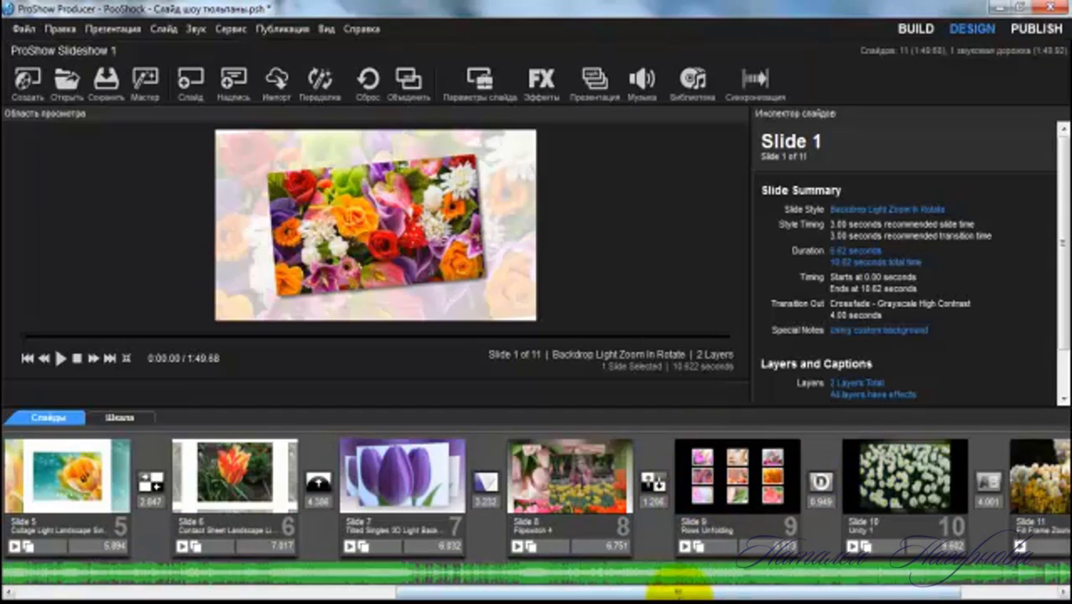
{"action": "left_click_drag", "start_coordinate": [678, 591], "coordinate": [298, 591]}
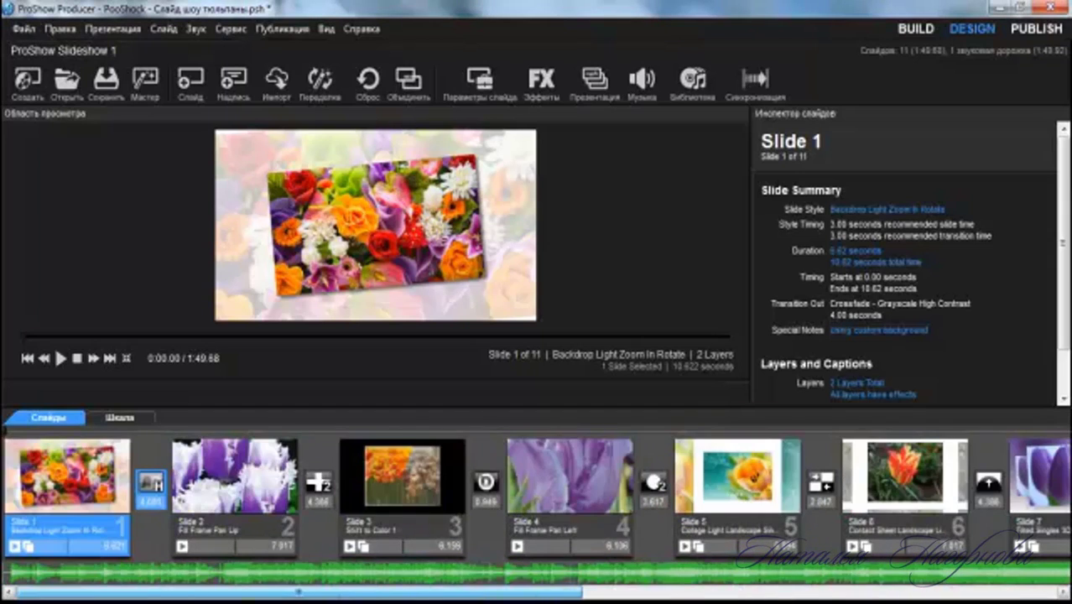
{"action": "left_click", "coordinate": [414, 474]}
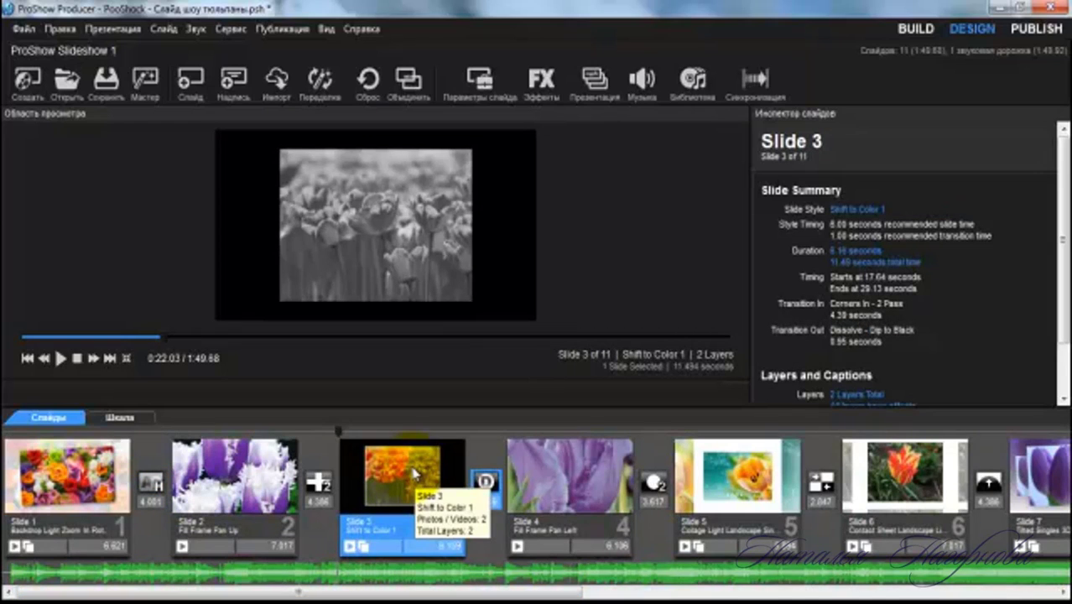
{"action": "left_click", "coordinate": [482, 81]}
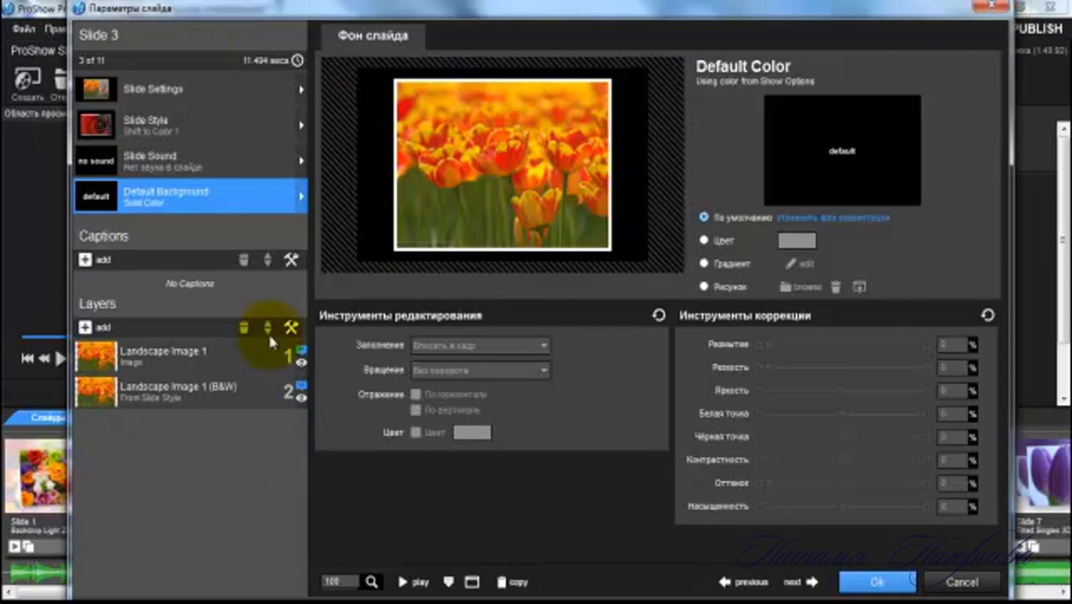
{"action": "key", "text": "Escape"}
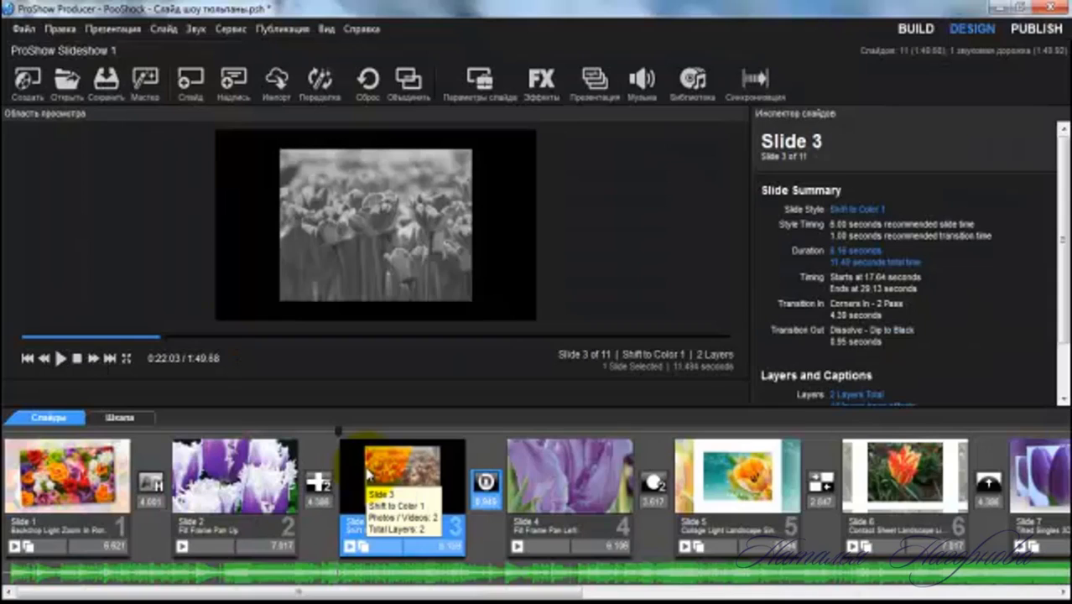
{"action": "left_click", "coordinate": [486, 87]}
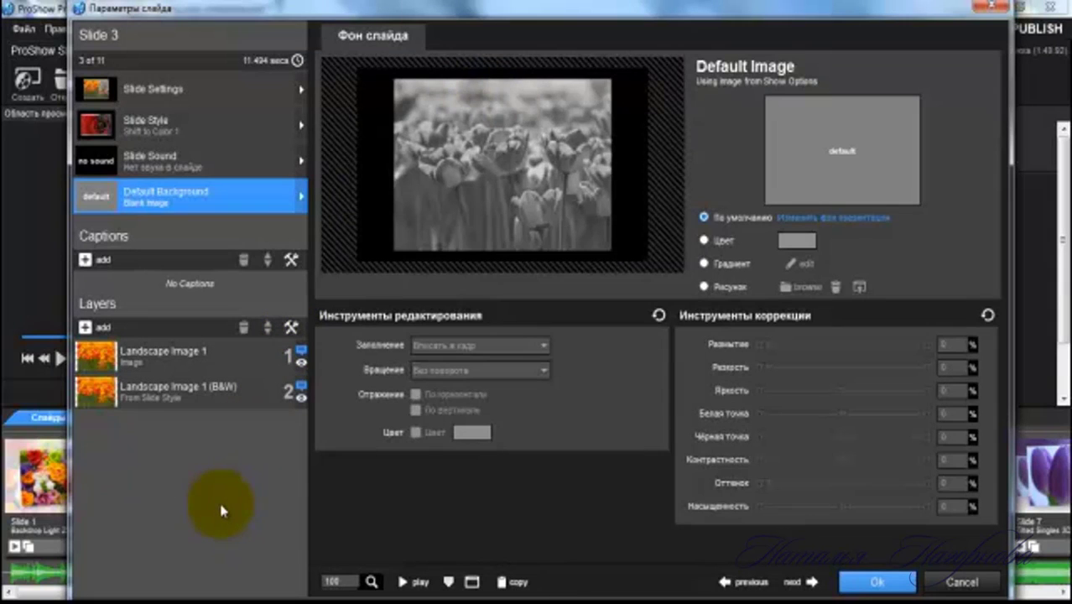
Step: Preview Shadowplay Titles 1 and Shelf Spread Dark, then apply Shelf Spread Light to Slide 3
{"action": "left_click", "coordinate": [176, 126]}
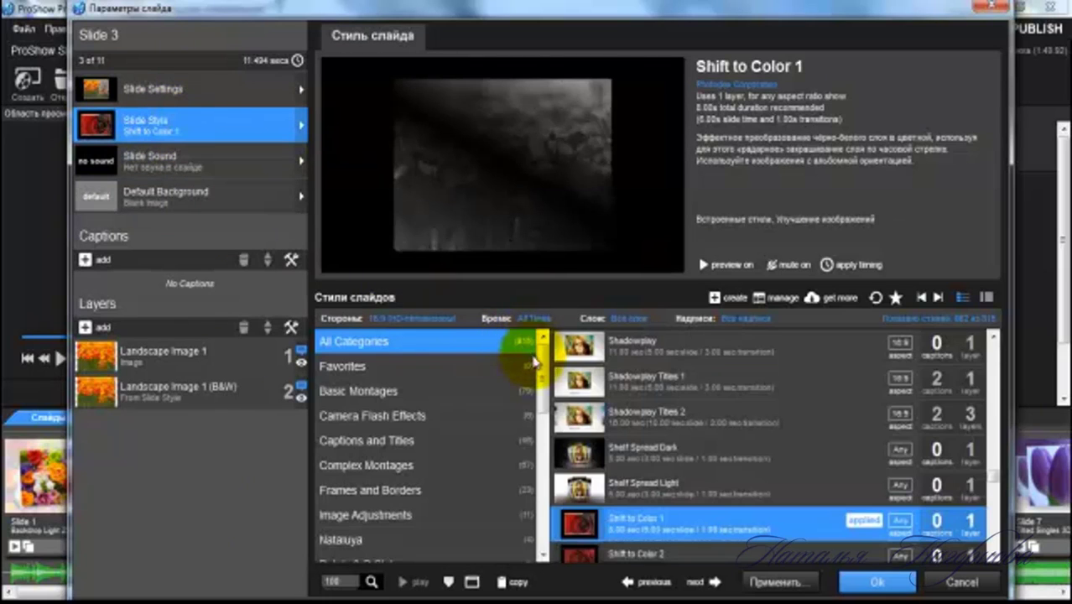
{"action": "left_click", "coordinate": [709, 389]}
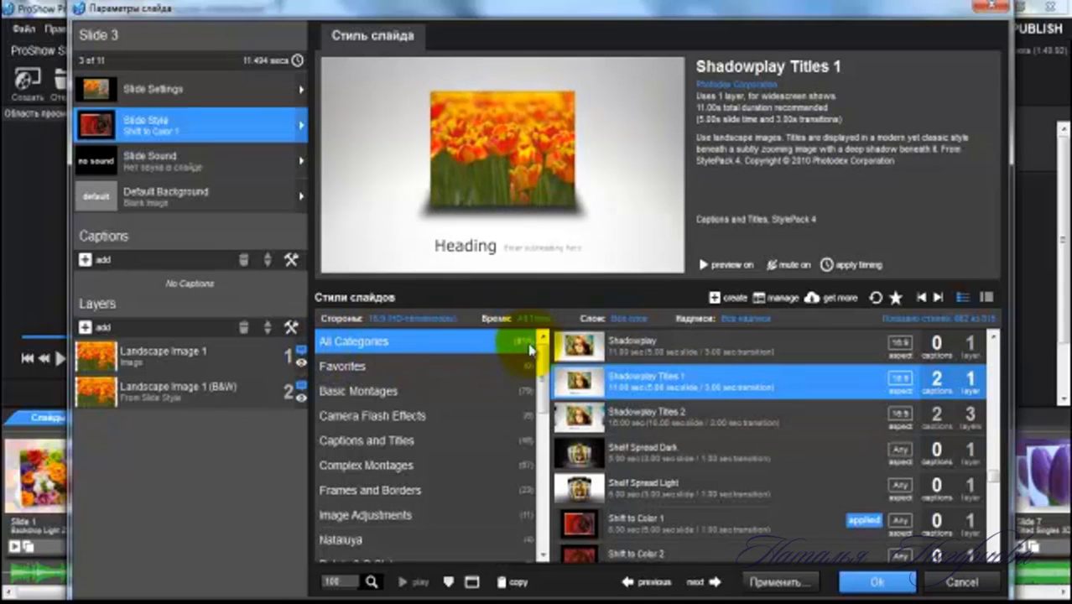
{"action": "left_click", "coordinate": [669, 451]}
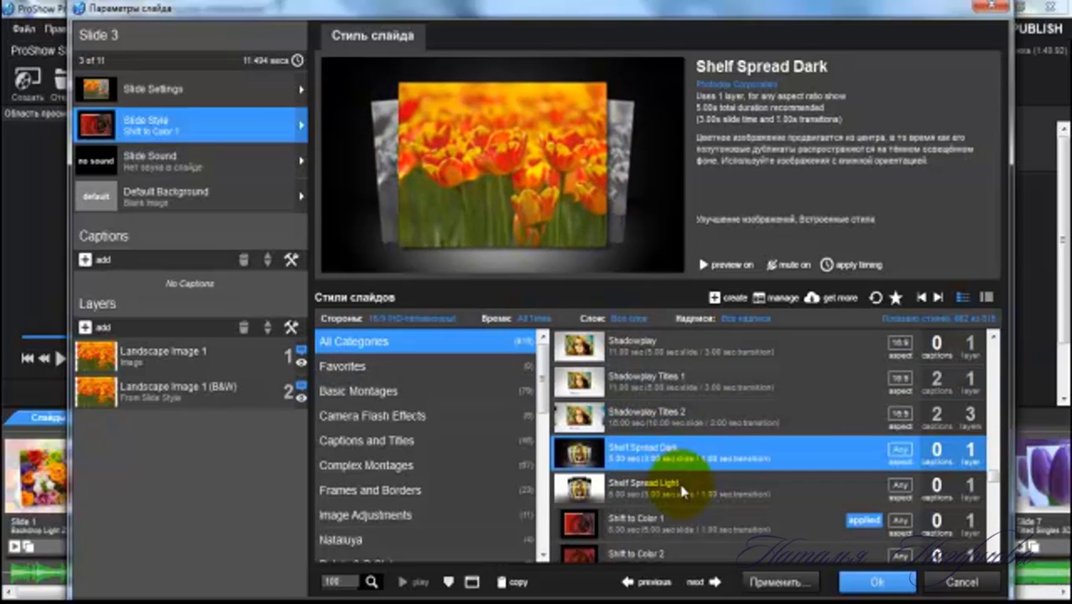
{"action": "left_click", "coordinate": [686, 496]}
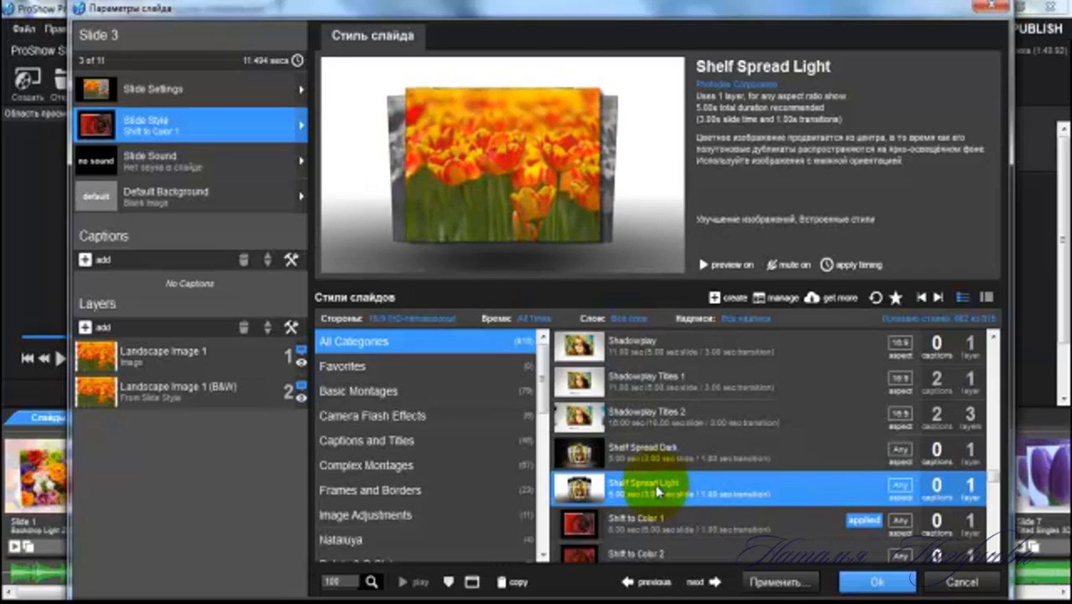
{"action": "left_click", "coordinate": [781, 590]}
{"action": "left_click", "coordinate": [546, 373]}
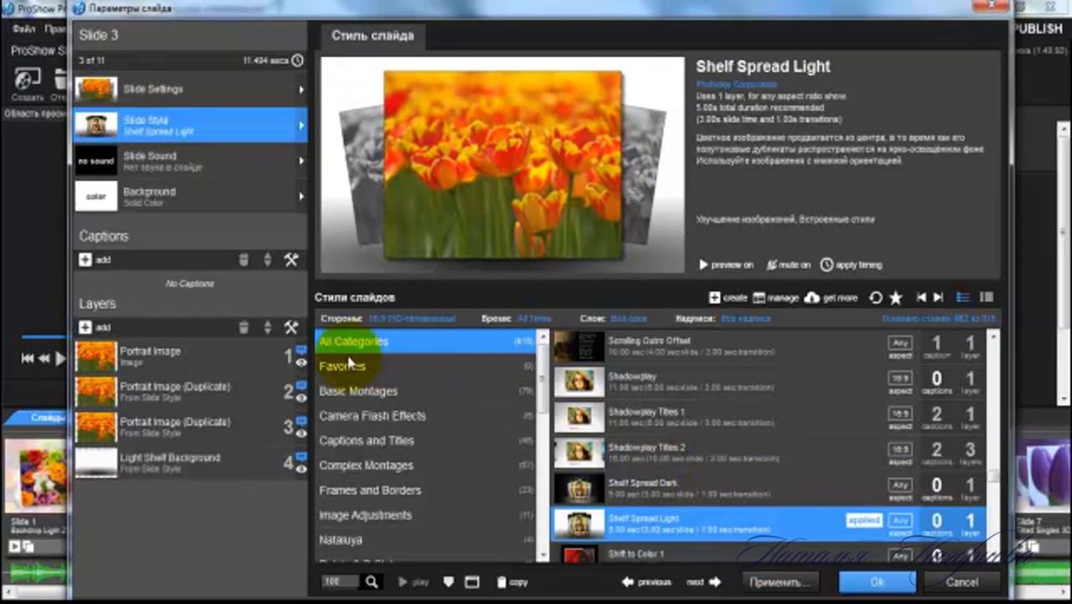
{"action": "left_click", "coordinate": [861, 590]}
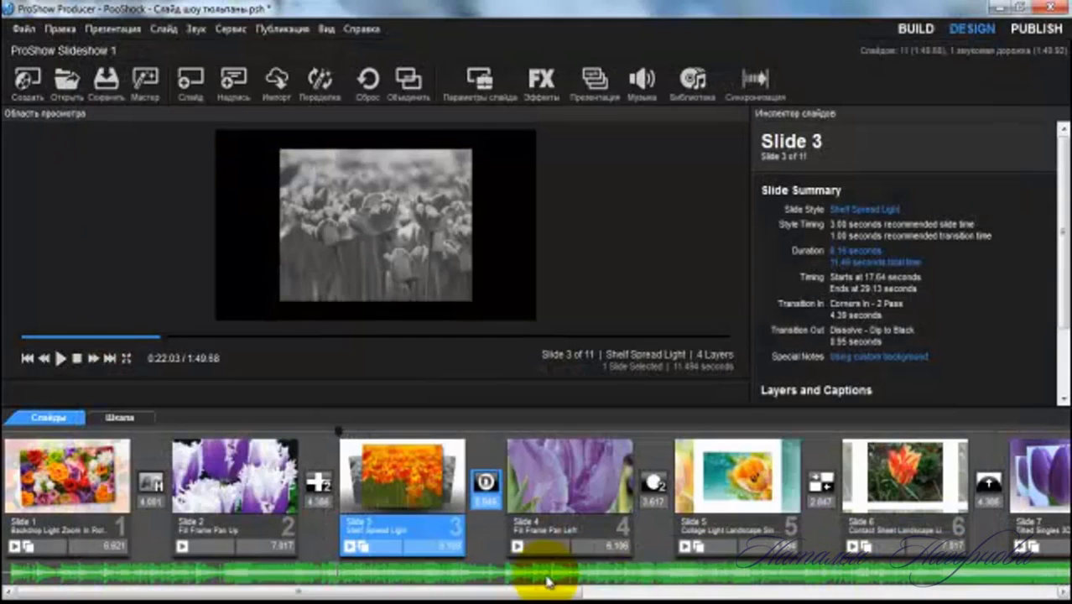
Step: Give Slide 9 the Picture Line 1 style from the Basic Montages category
{"action": "left_click_drag", "start_coordinate": [501, 591], "coordinate": [849, 573]}
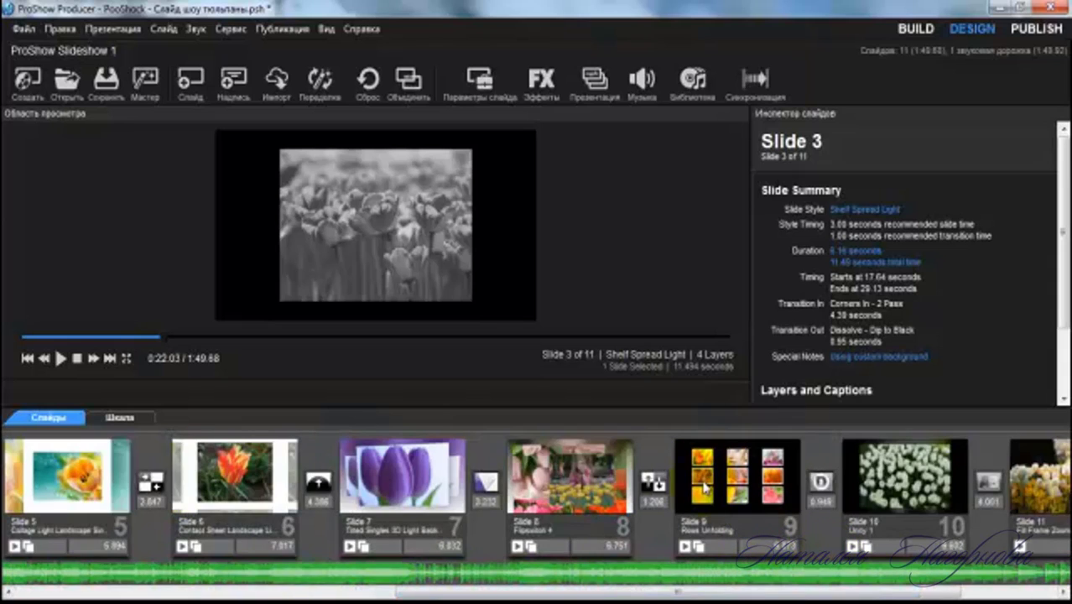
{"action": "left_click", "coordinate": [703, 486]}
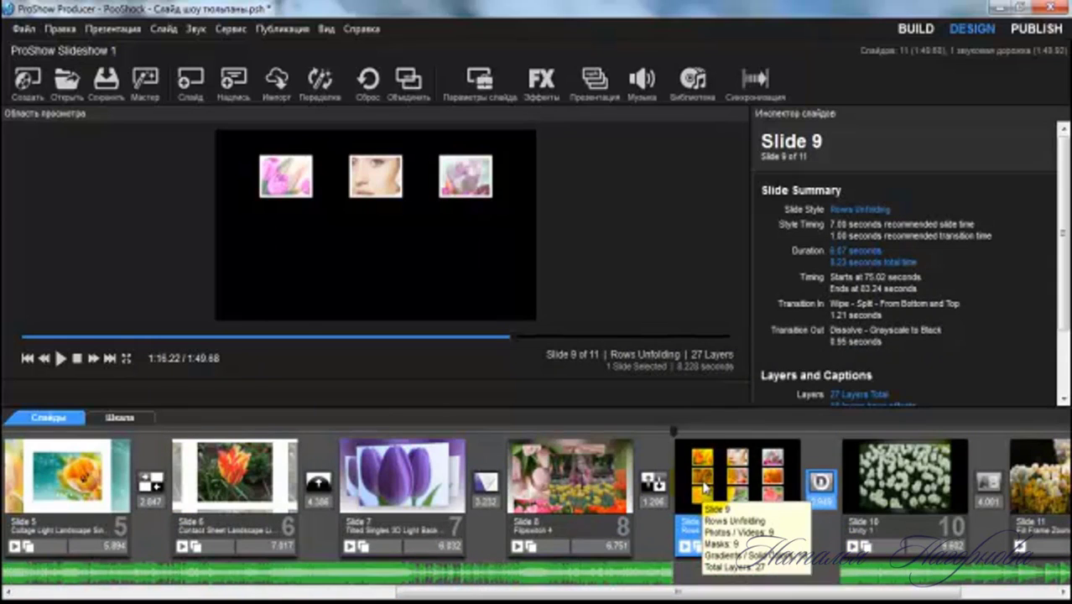
{"action": "double_click", "coordinate": [703, 495]}
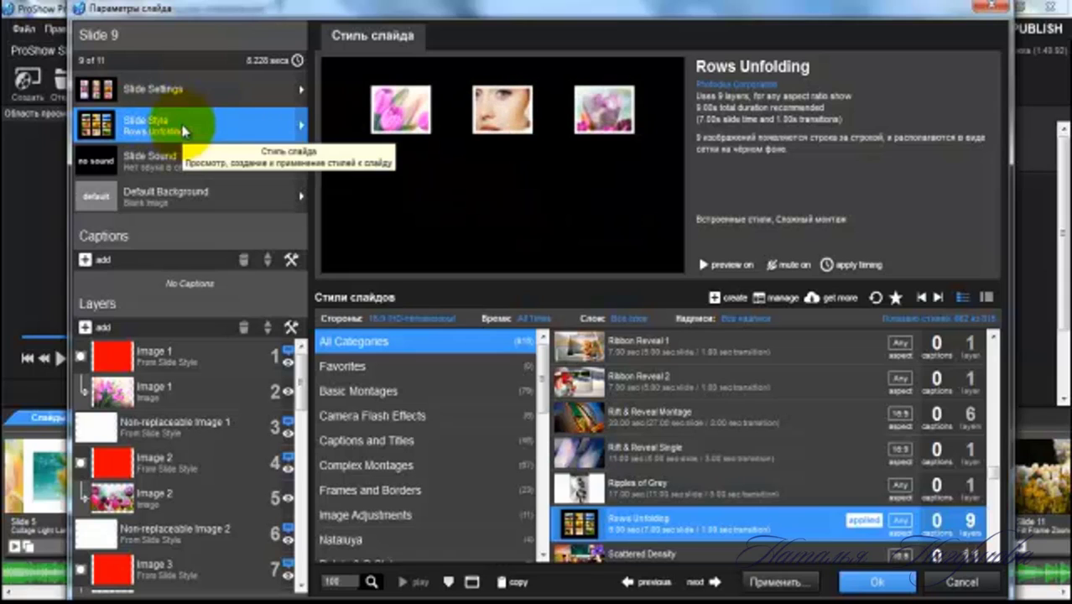
{"action": "left_click", "coordinate": [457, 391]}
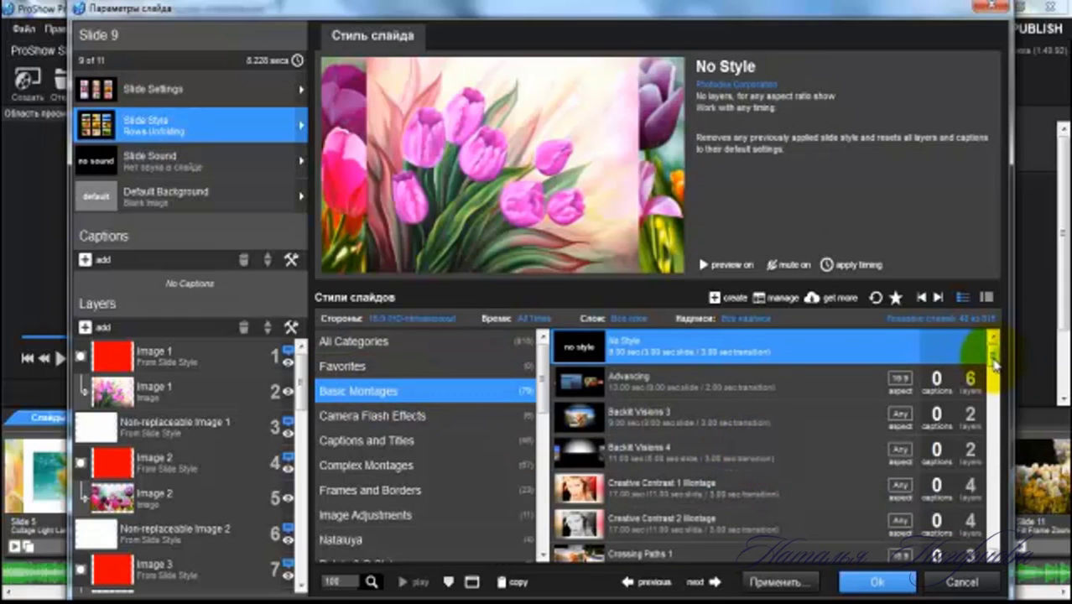
{"action": "left_click_drag", "start_coordinate": [994, 360], "coordinate": [1004, 483]}
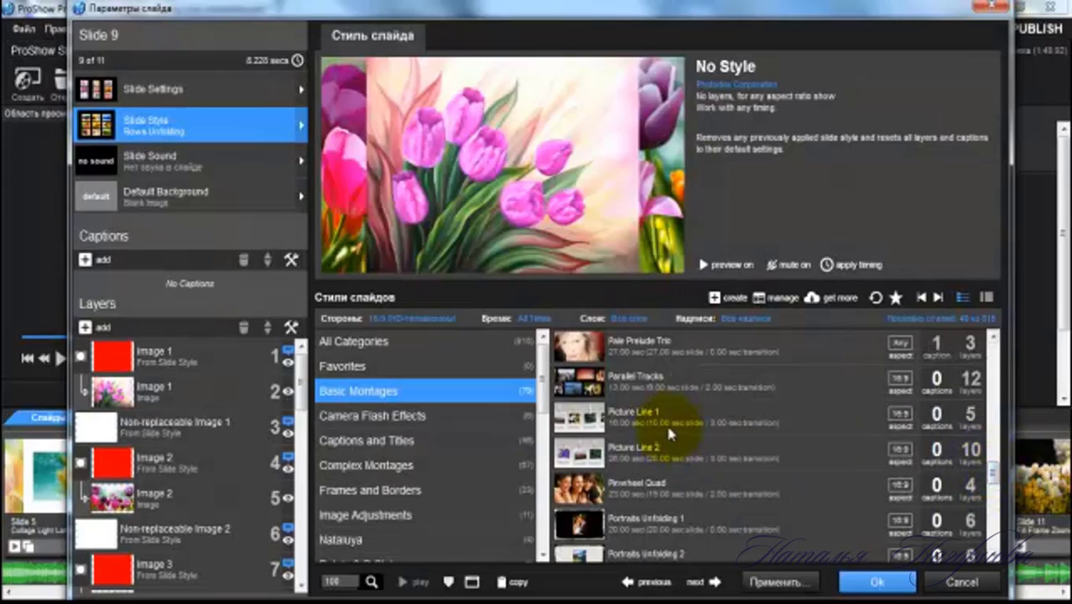
{"action": "left_click", "coordinate": [682, 425]}
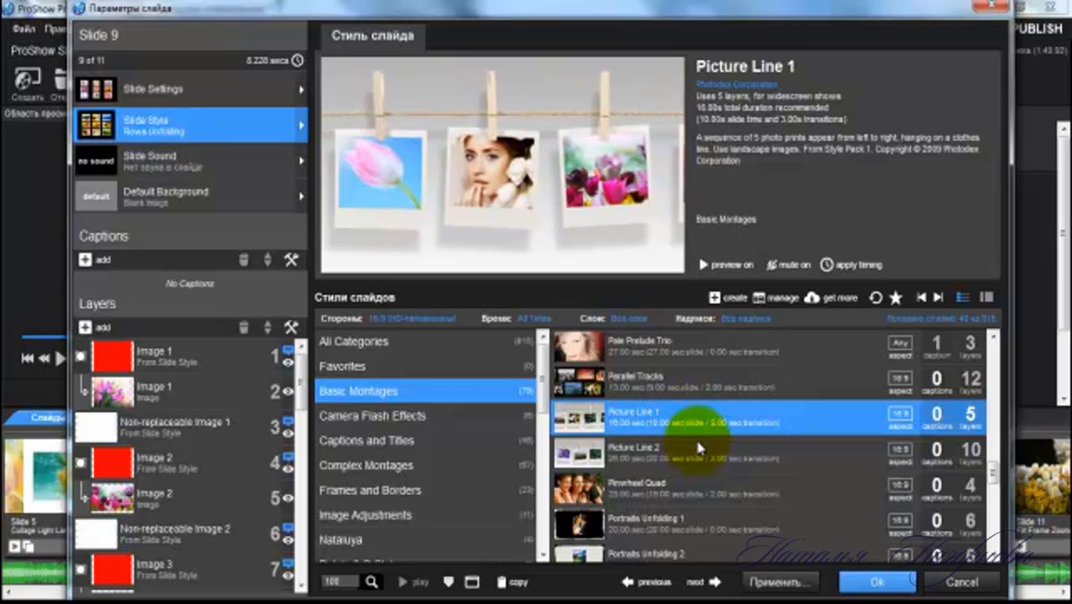
{"action": "left_click", "coordinate": [786, 583]}
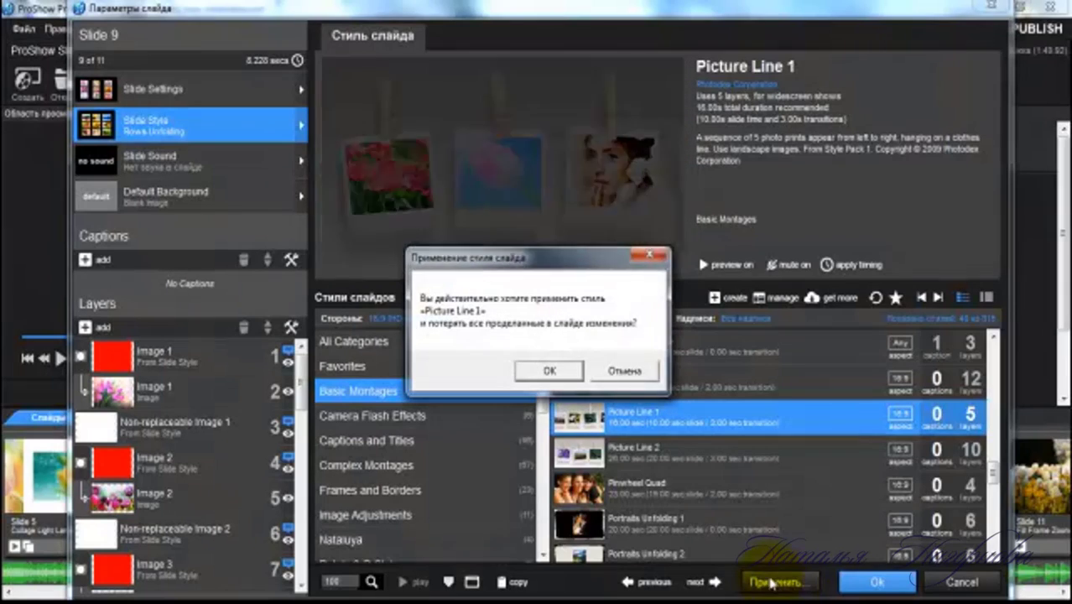
{"action": "left_click", "coordinate": [618, 371]}
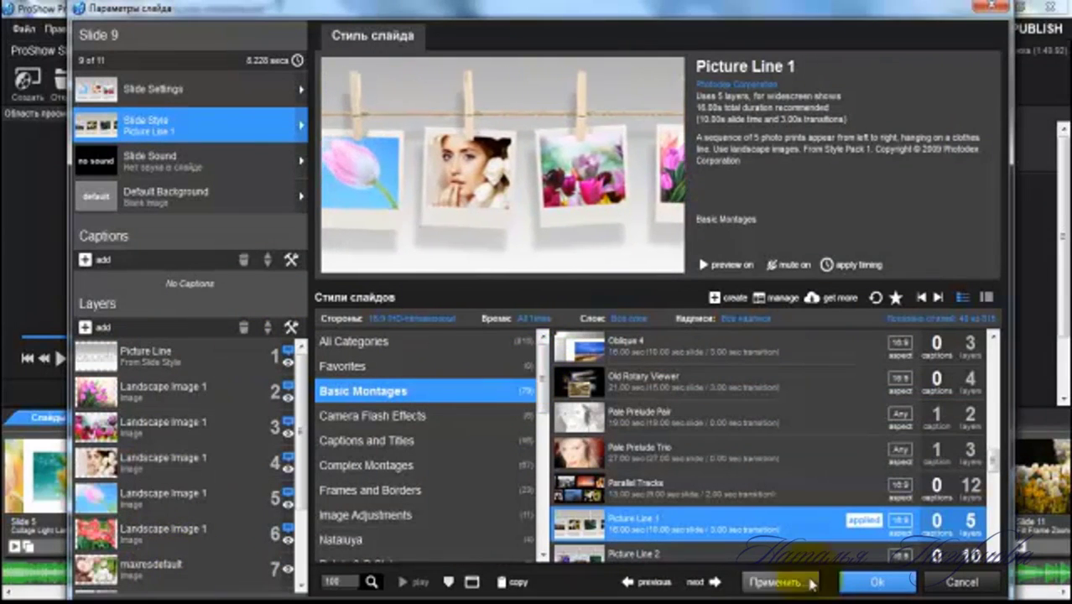
{"action": "left_click", "coordinate": [876, 581]}
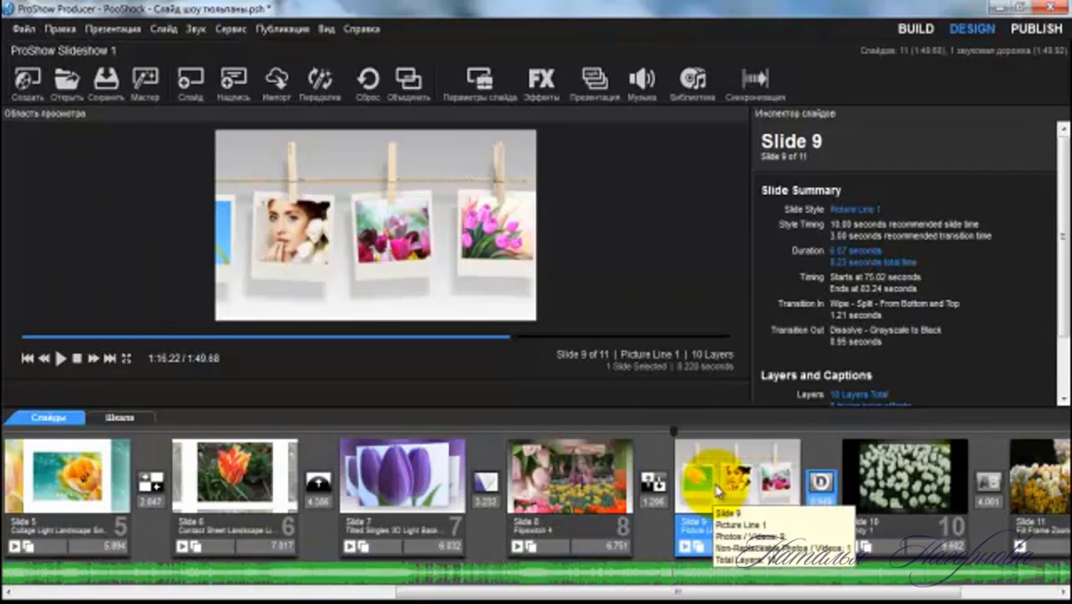
Step: Give Slide 10 the Portrait Drop 1 style, chosen from All Categories, giving it 5 layers
{"action": "left_click_drag", "start_coordinate": [637, 592], "coordinate": [751, 589]}
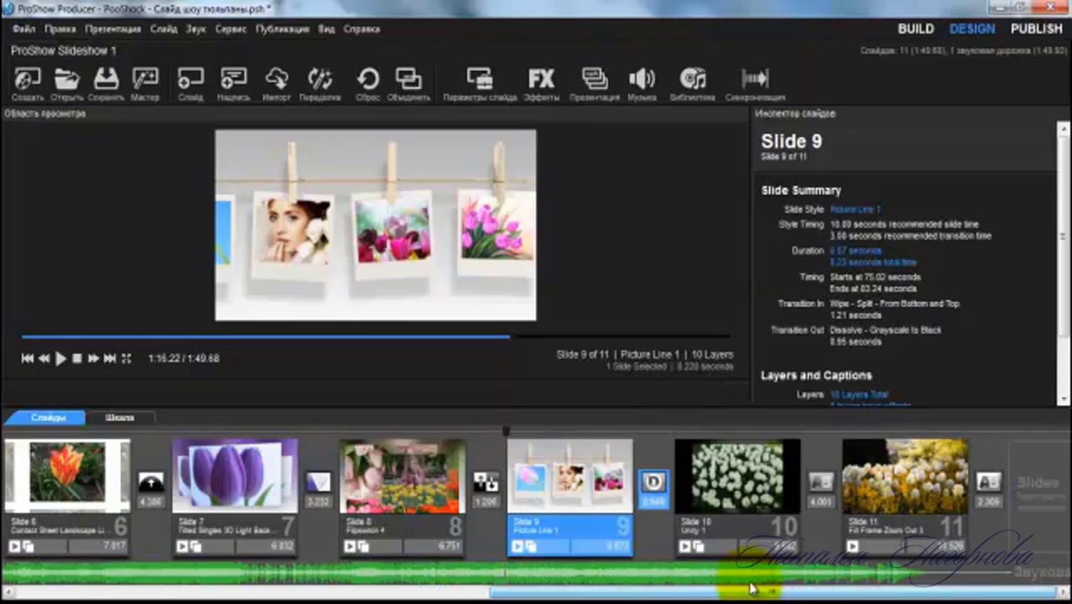
{"action": "left_click", "coordinate": [735, 489]}
{"action": "double_click", "coordinate": [733, 488]}
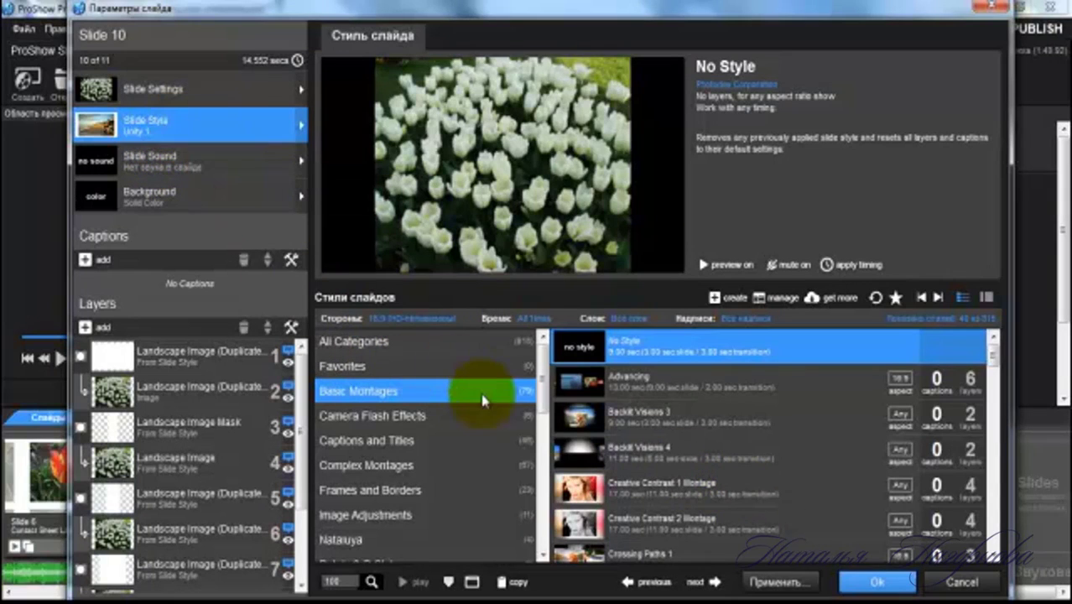
{"action": "scroll", "coordinate": [495, 470], "scroll_direction": "down", "scroll_amount": 1}
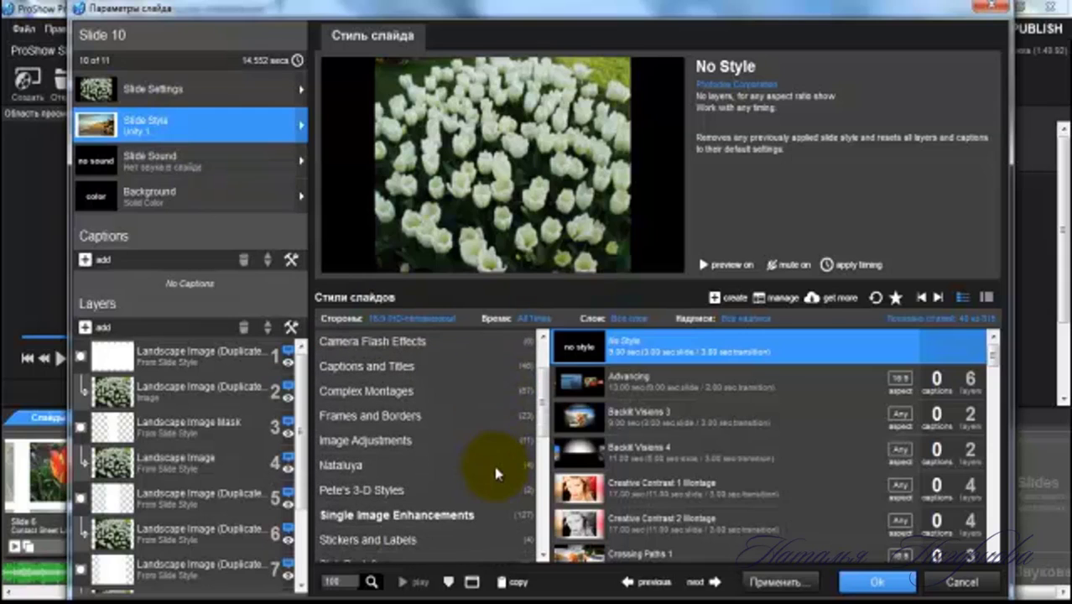
{"action": "scroll", "coordinate": [464, 467], "scroll_direction": "up", "scroll_amount": 1}
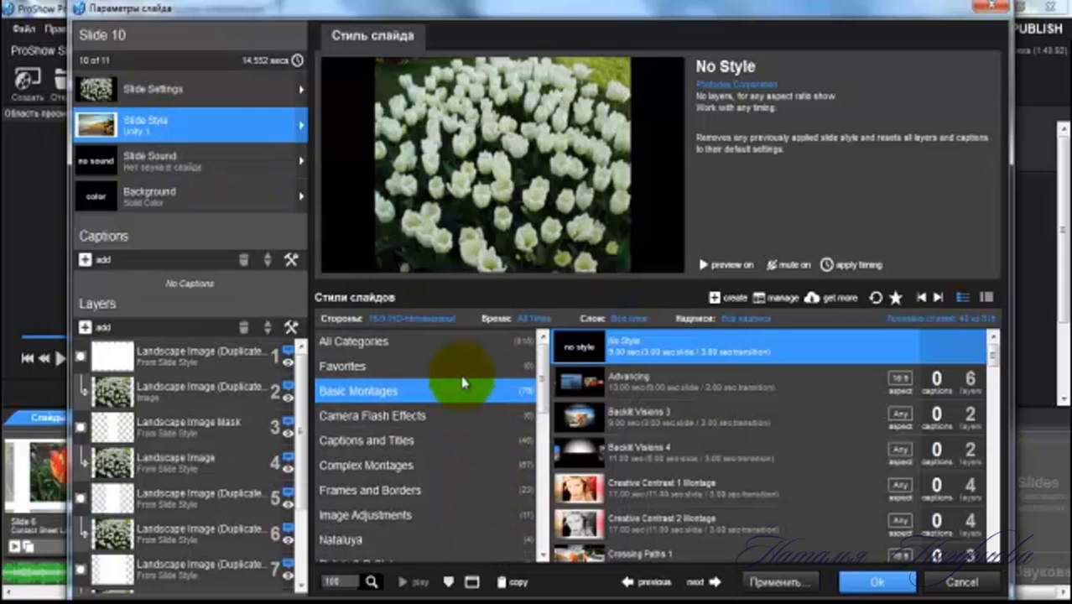
{"action": "left_click", "coordinate": [482, 342]}
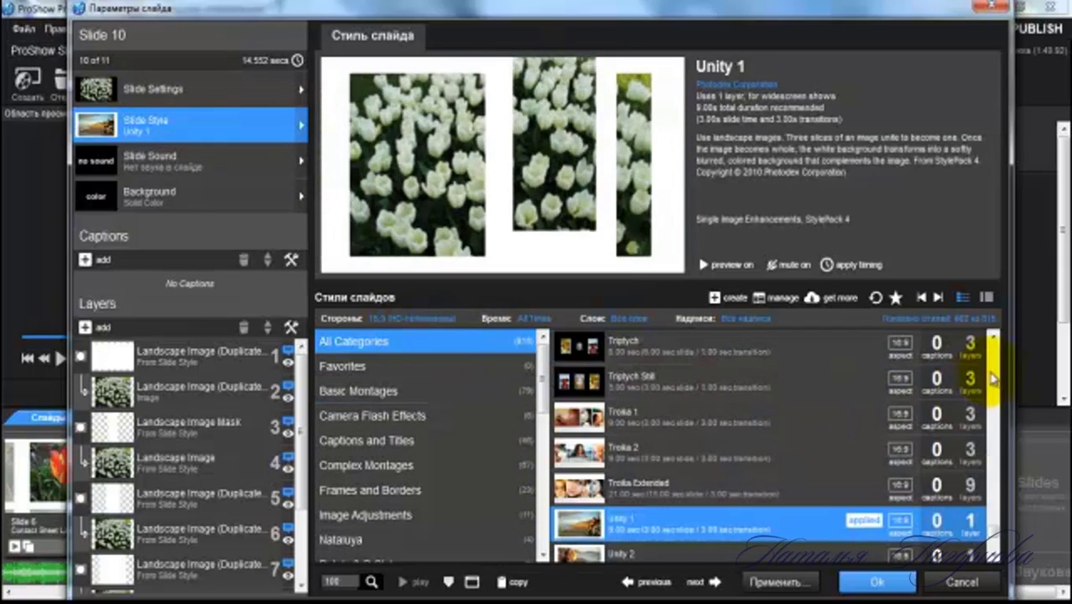
{"action": "left_click_drag", "start_coordinate": [996, 539], "coordinate": [993, 453]}
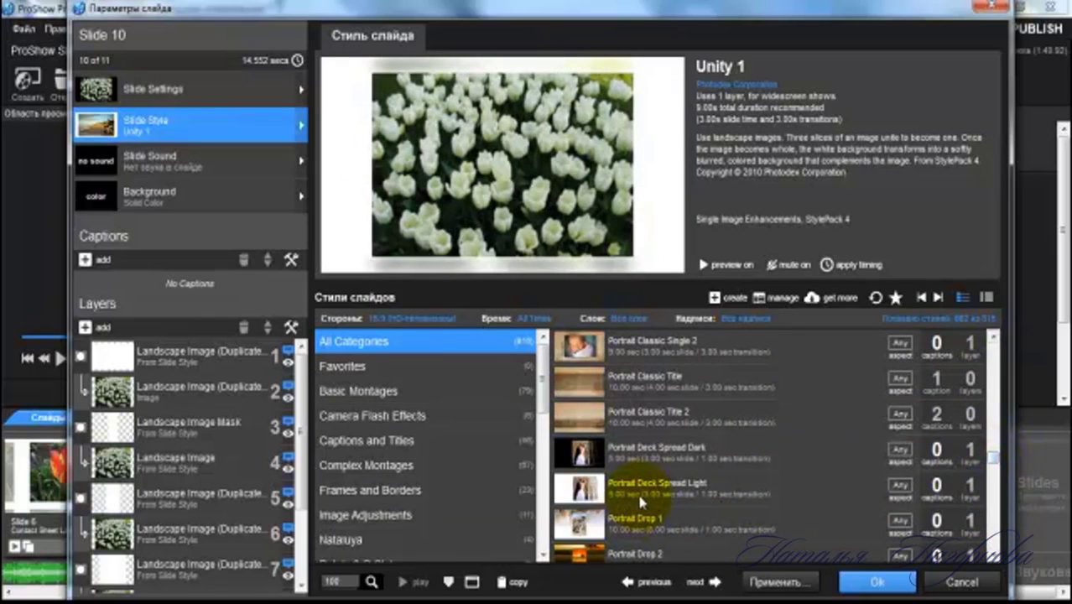
{"action": "left_click", "coordinate": [650, 495]}
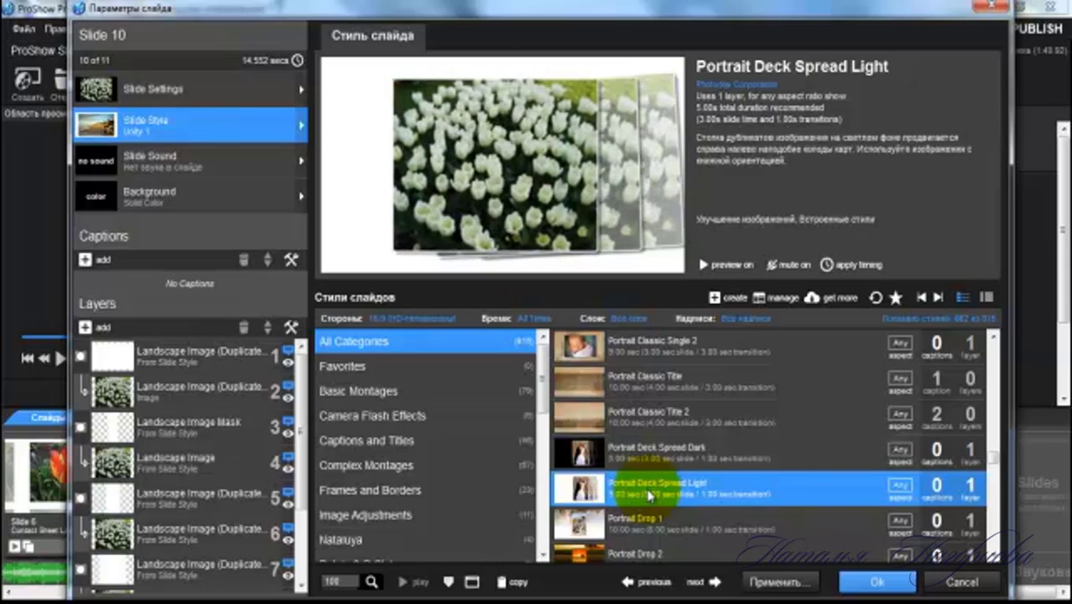
{"action": "left_click", "coordinate": [679, 523]}
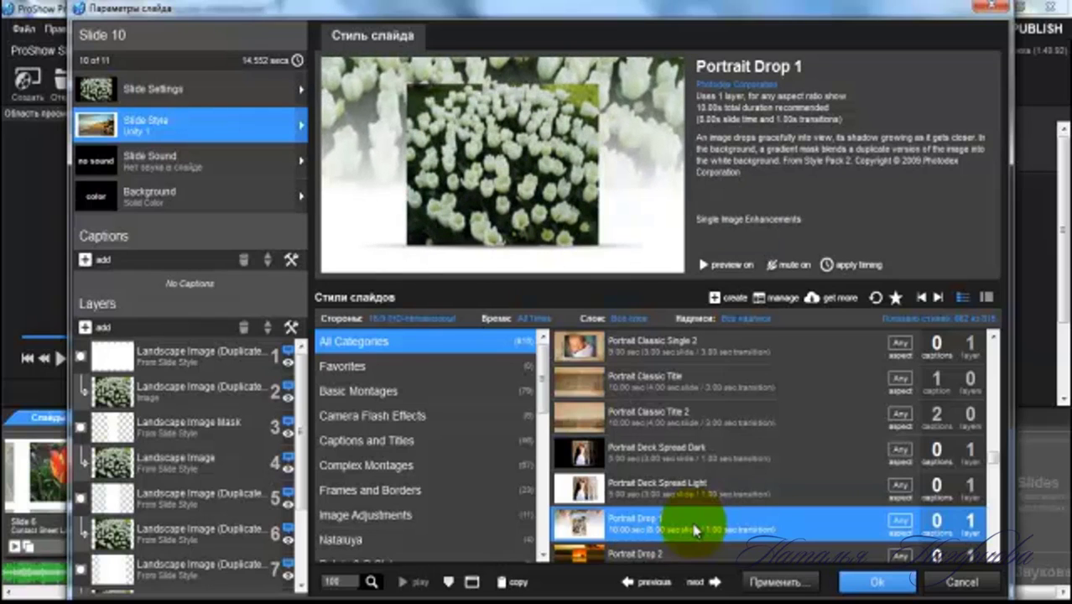
{"action": "left_click", "coordinate": [773, 584]}
{"action": "left_click", "coordinate": [547, 371]}
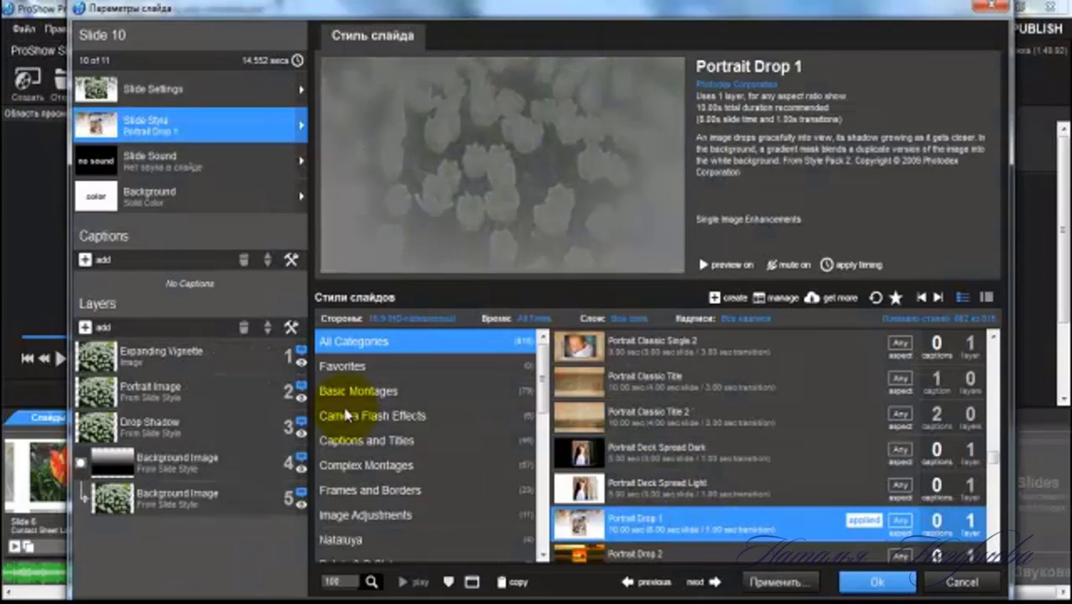
{"action": "left_click", "coordinate": [857, 583]}
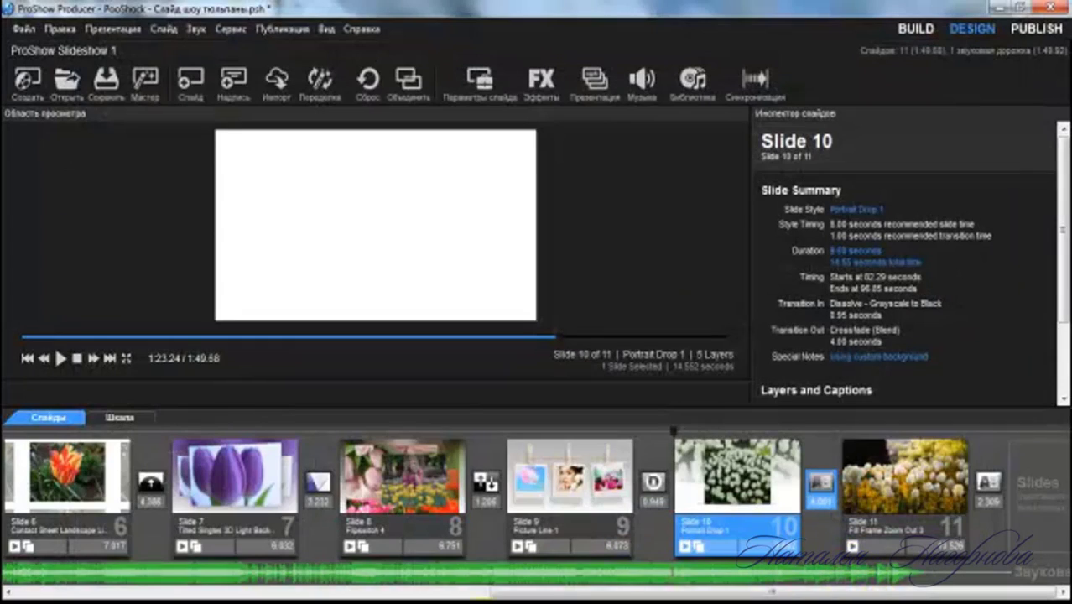
Step: Move the purple tulip close-up slide from position 4 to the start of the show
{"action": "left_click", "coordinate": [491, 591]}
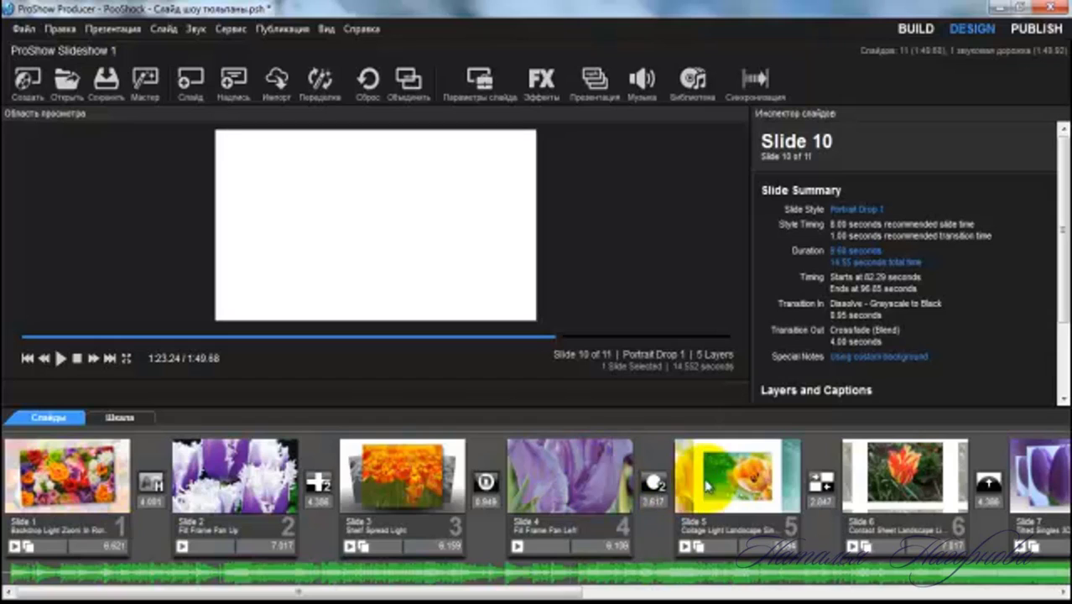
{"action": "left_click", "coordinate": [551, 482]}
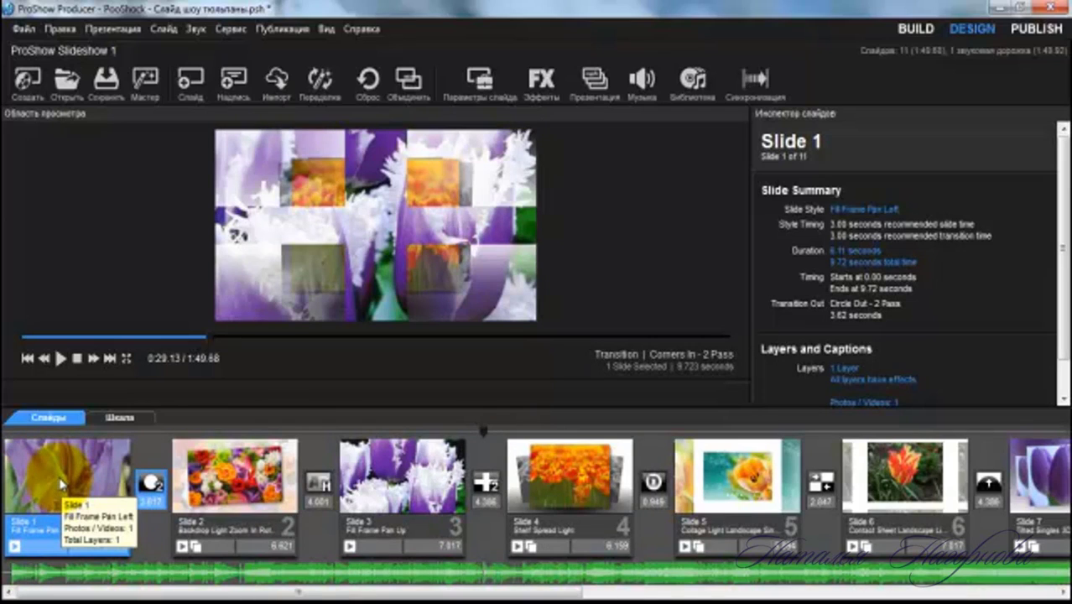
{"action": "left_click", "coordinate": [60, 484]}
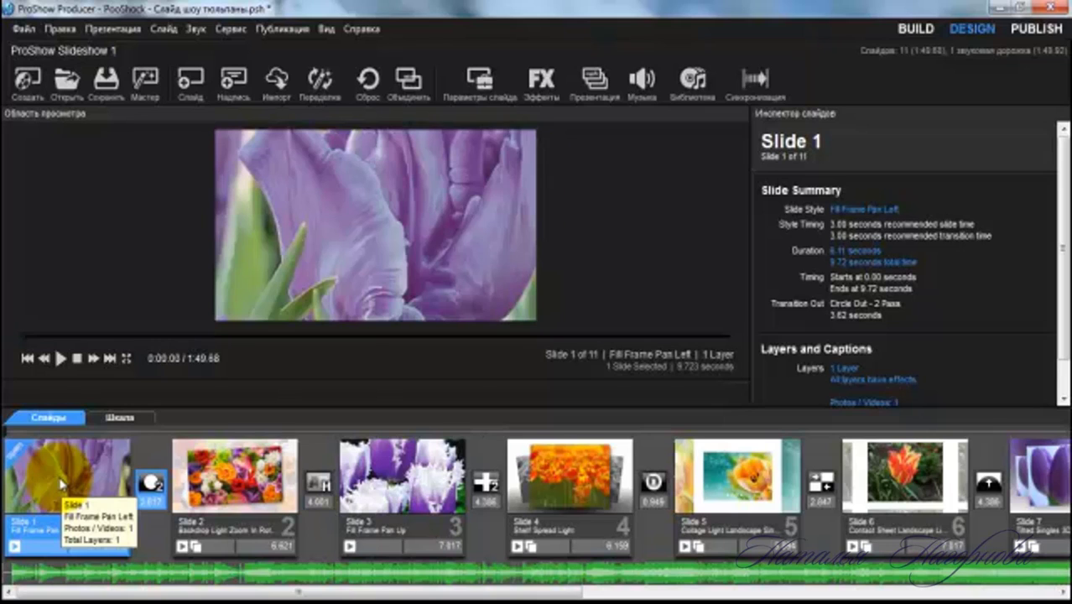
Step: Add the caption 'Слайд шоу Тюльпаны' to slide 1 and place it near the centre
{"action": "double_click", "coordinate": [61, 484]}
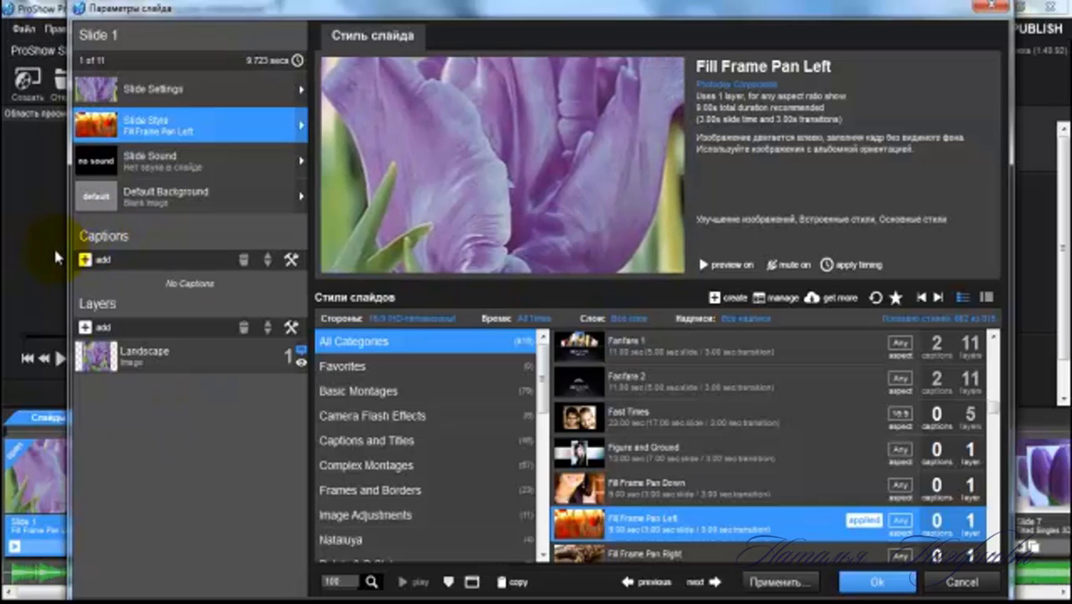
{"action": "left_click", "coordinate": [103, 260]}
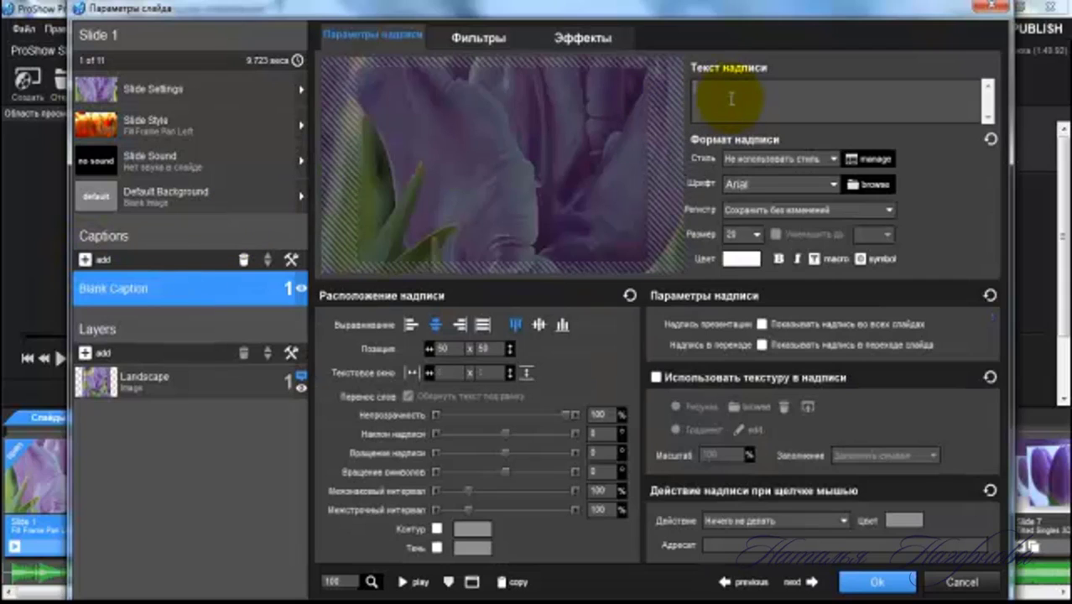
{"action": "type", "text": "с"}
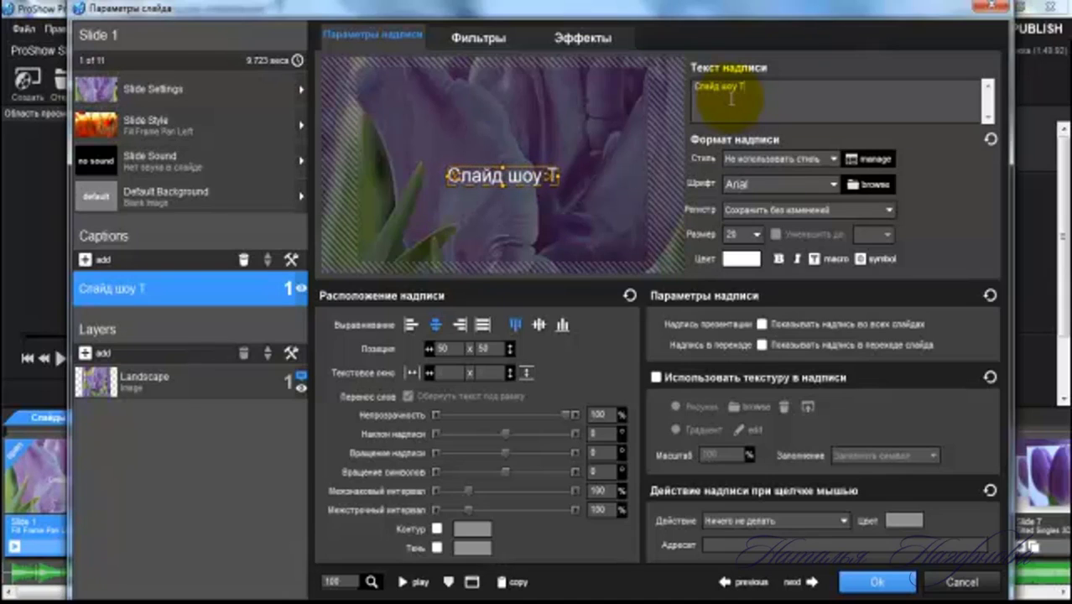
{"action": "type", "text": "льпа"}
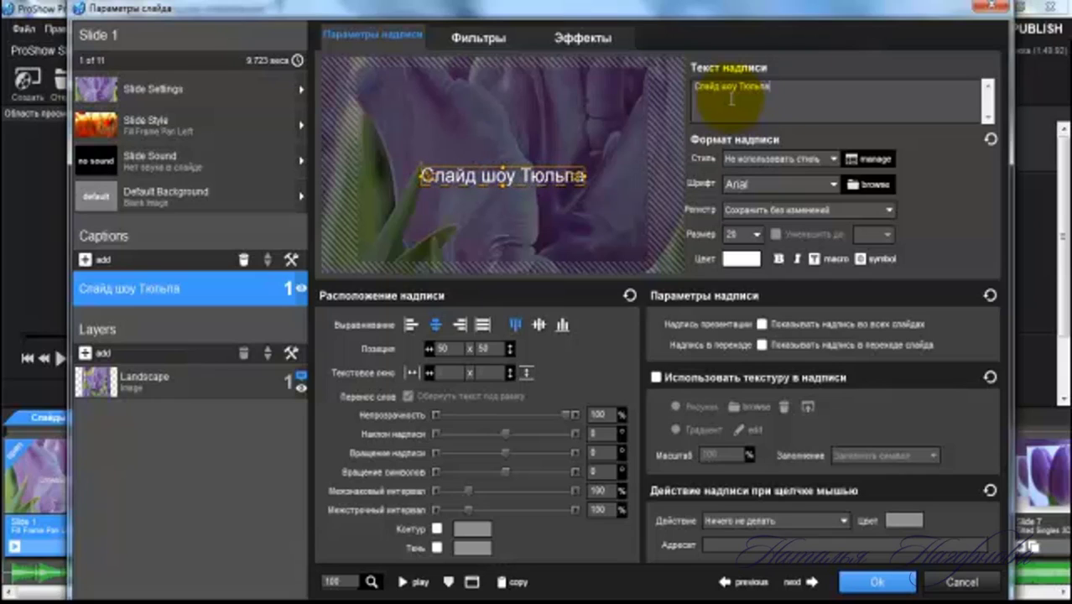
{"action": "type", "text": "ны"}
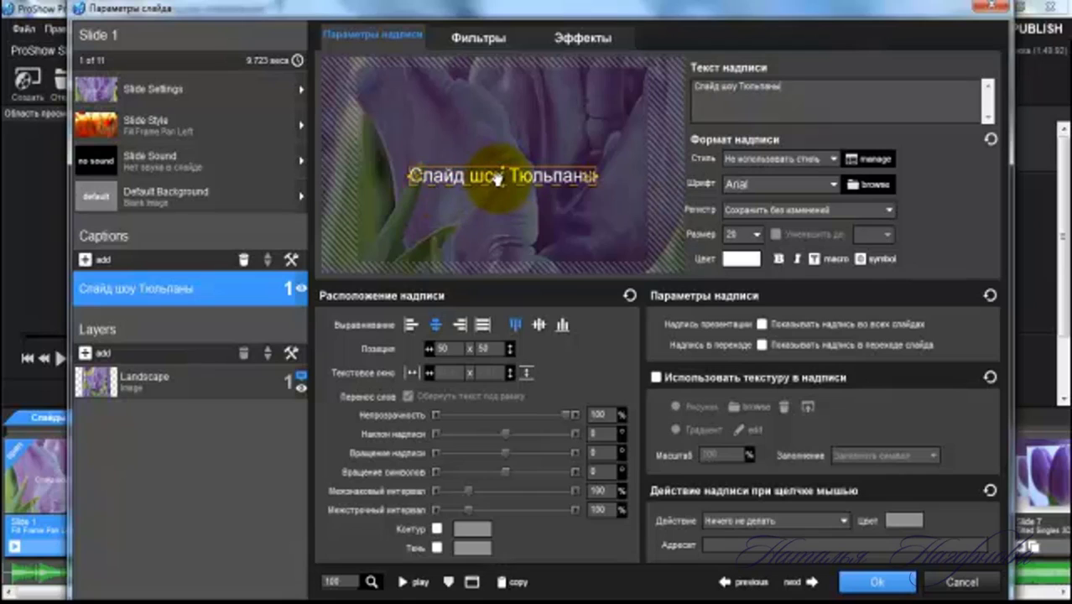
{"action": "mouse_move", "coordinate": [497, 179]}
{"action": "left_mouse_down"}
{"action": "mouse_move", "coordinate": [498, 140]}
{"action": "mouse_move", "coordinate": [499, 210]}
{"action": "mouse_move", "coordinate": [541, 165]}
{"action": "left_mouse_up"}
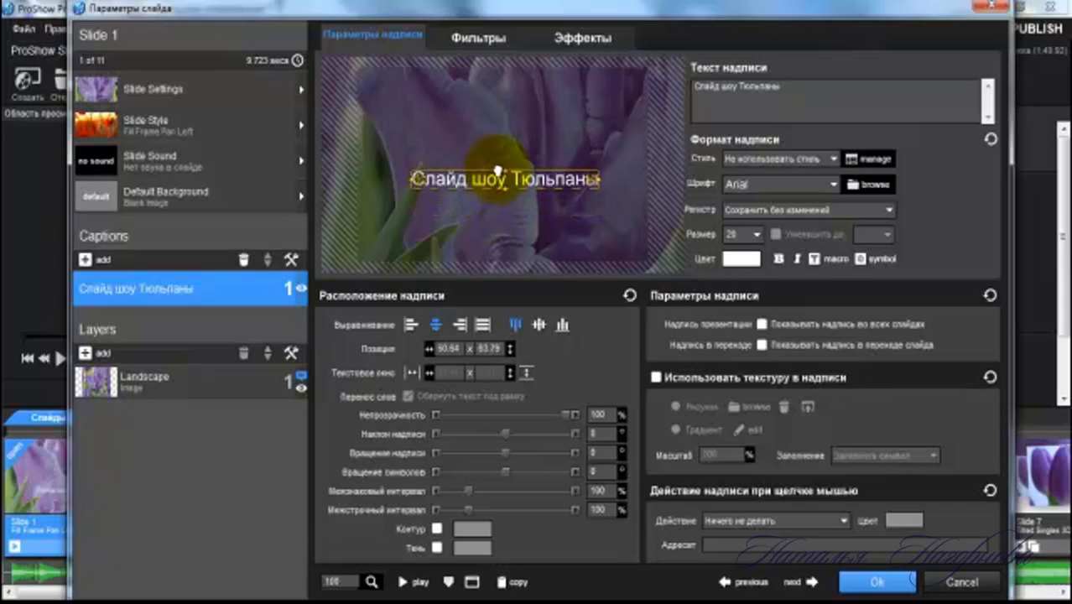
Step: Enlarge the title caption text, leaving it plain Arial without bold or italic
{"action": "left_click", "coordinate": [755, 235]}
{"action": "left_click", "coordinate": [750, 315]}
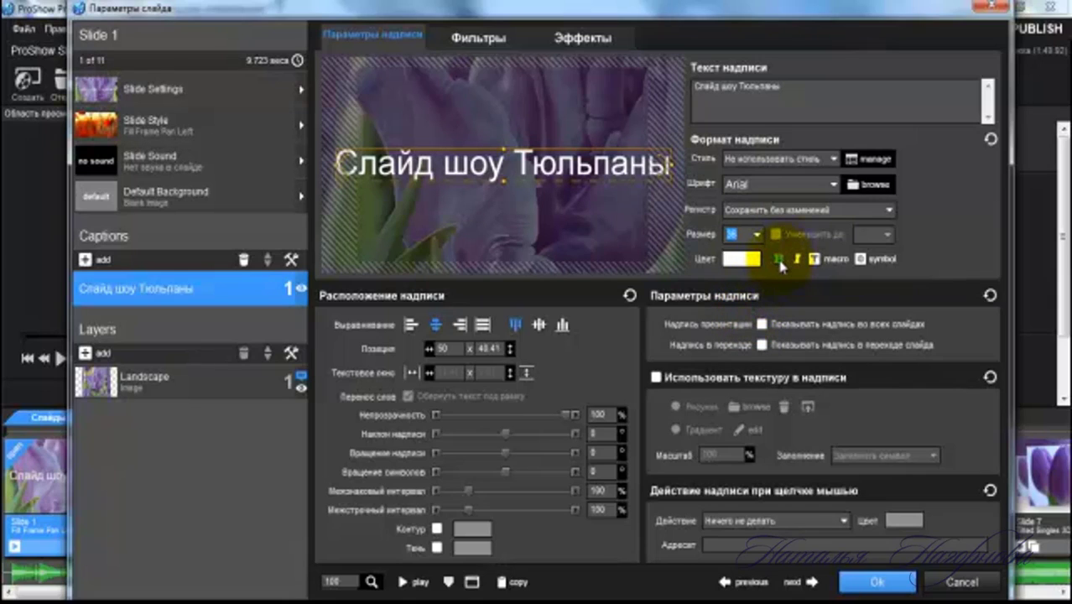
{"action": "left_click", "coordinate": [779, 261]}
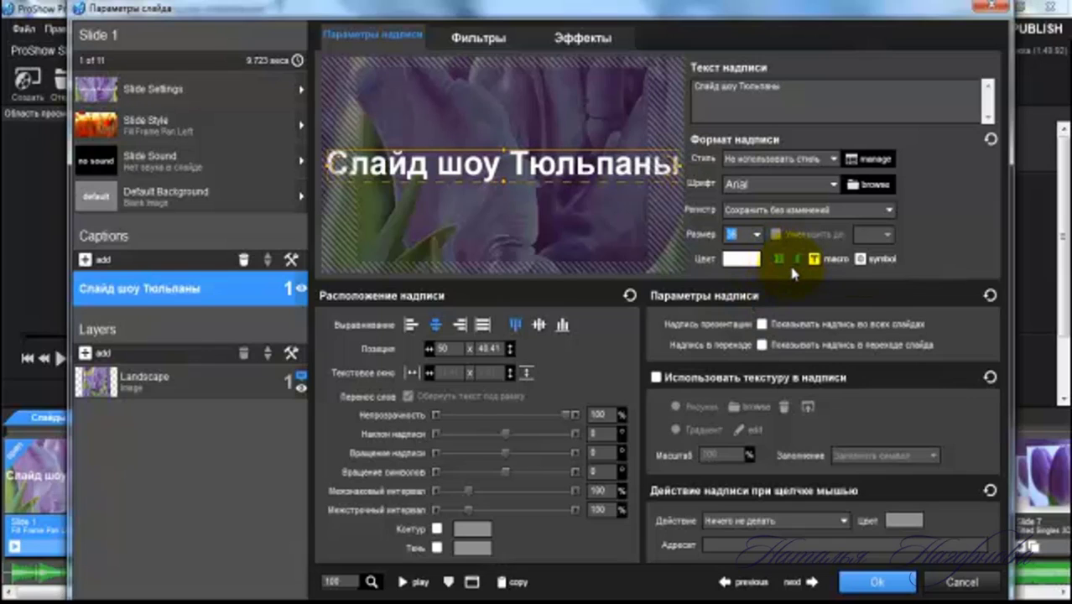
{"action": "left_click", "coordinate": [797, 263]}
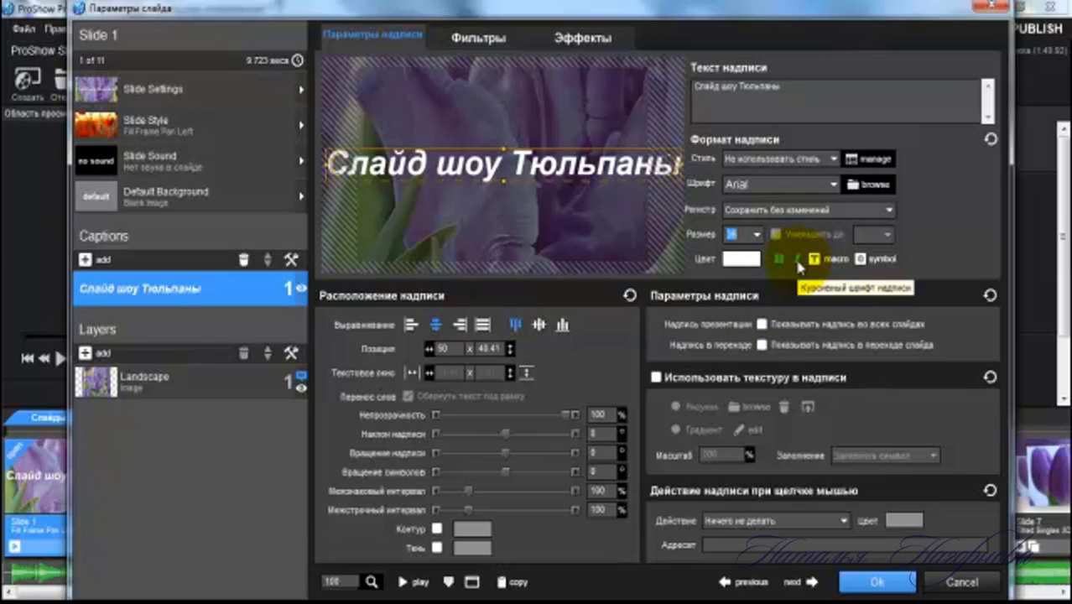
{"action": "left_click", "coordinate": [798, 262]}
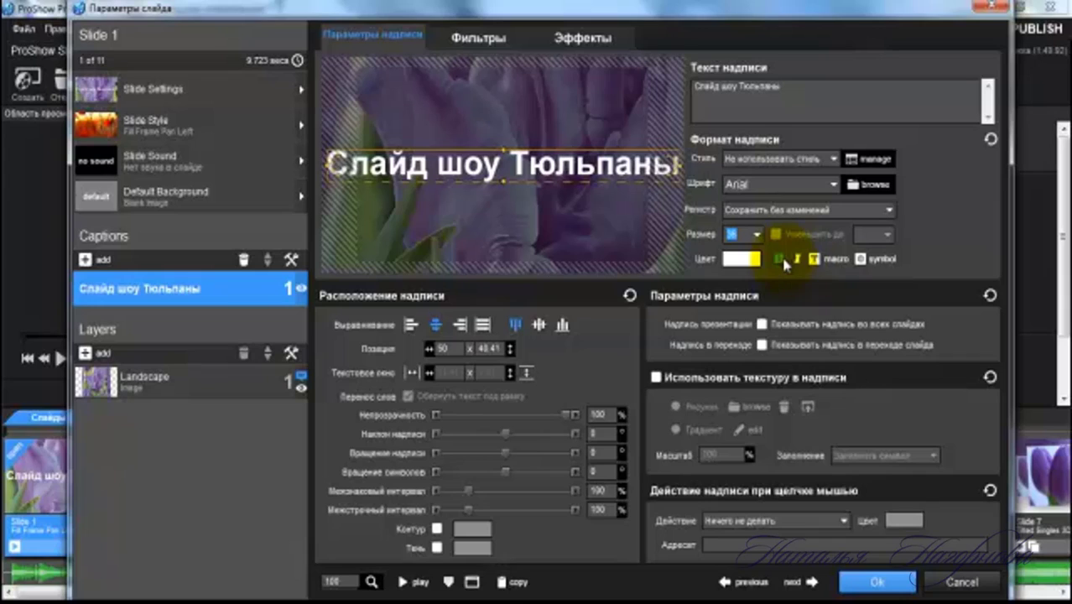
{"action": "left_click", "coordinate": [780, 260]}
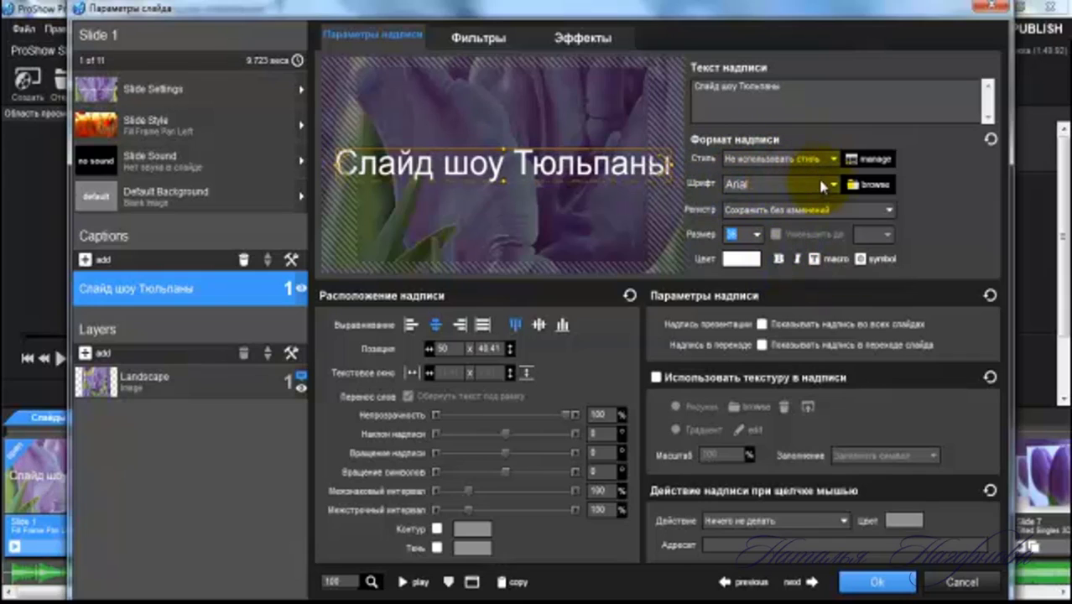
{"action": "left_click", "coordinate": [835, 186]}
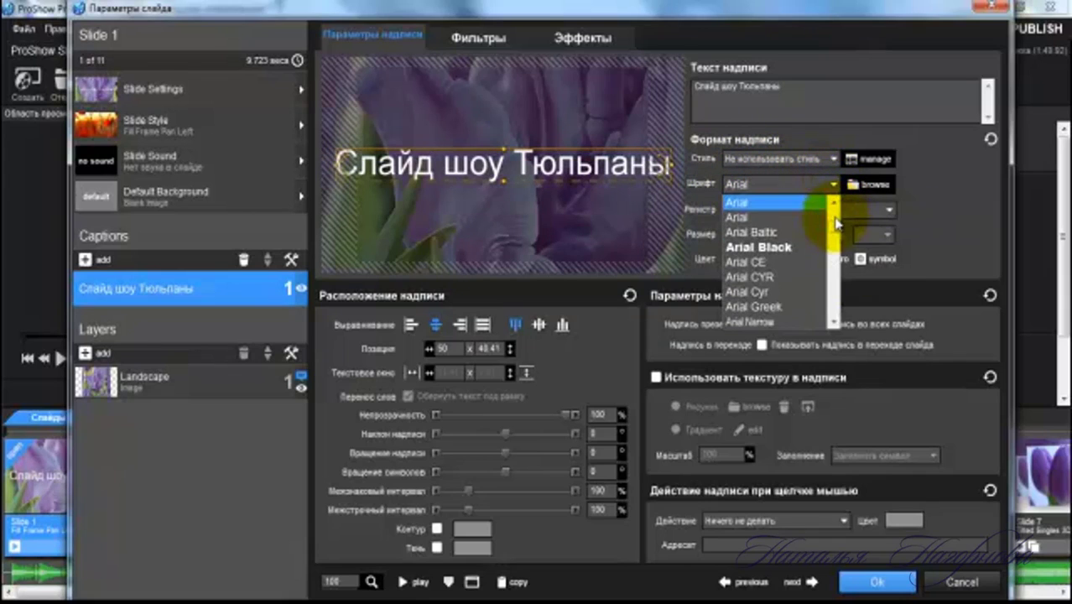
Step: Change the title caption font from Arial to Monotype Corsiva
{"action": "left_click_drag", "start_coordinate": [837, 232], "coordinate": [838, 262]}
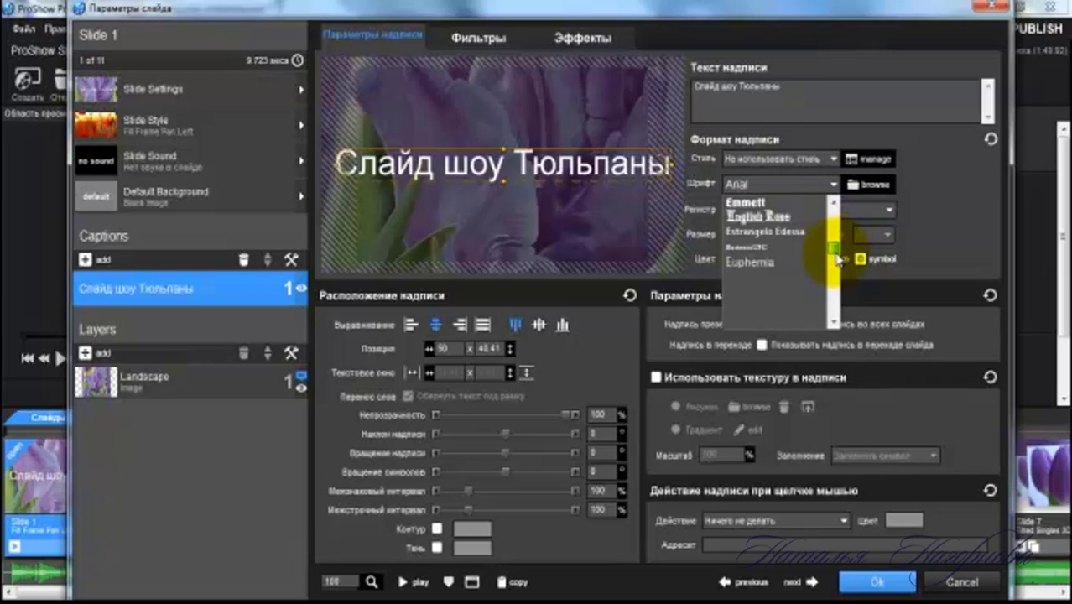
{"action": "left_click_drag", "start_coordinate": [837, 262], "coordinate": [835, 279]}
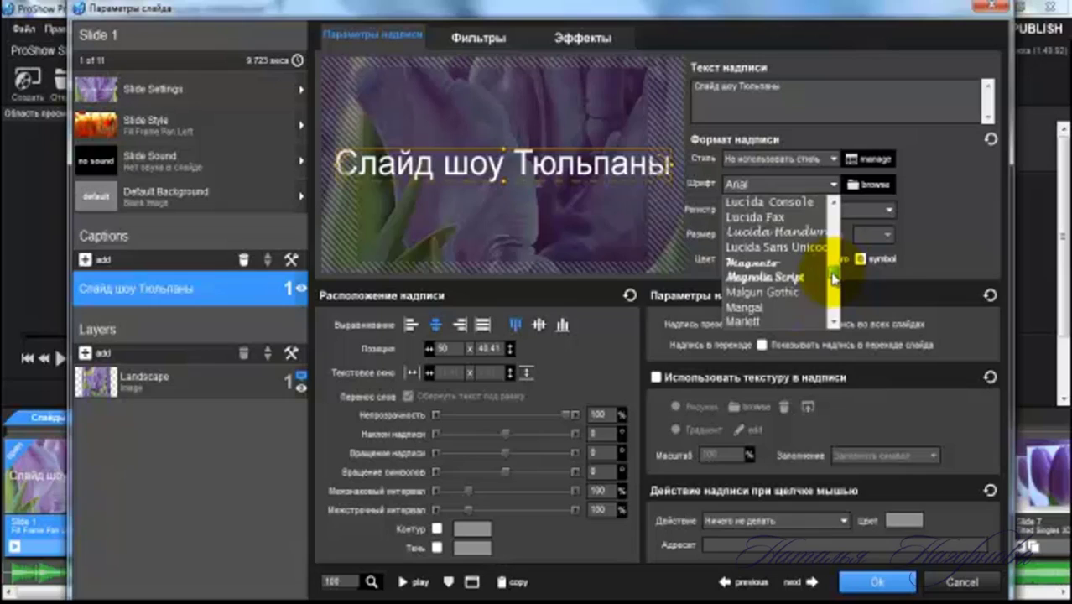
{"action": "left_click_drag", "start_coordinate": [835, 278], "coordinate": [835, 280]}
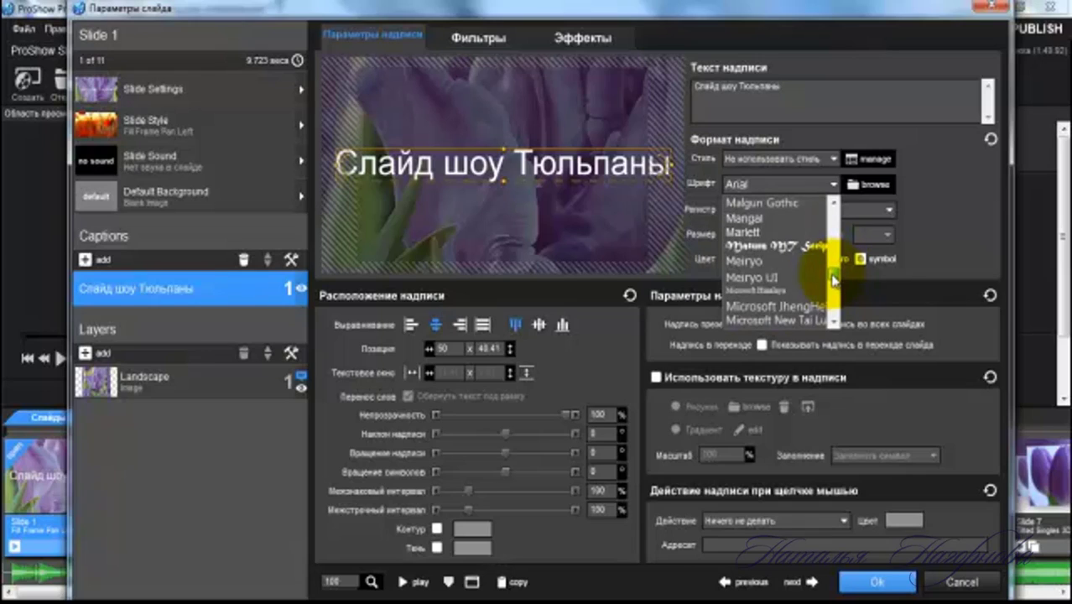
{"action": "left_click_drag", "start_coordinate": [835, 280], "coordinate": [834, 285]}
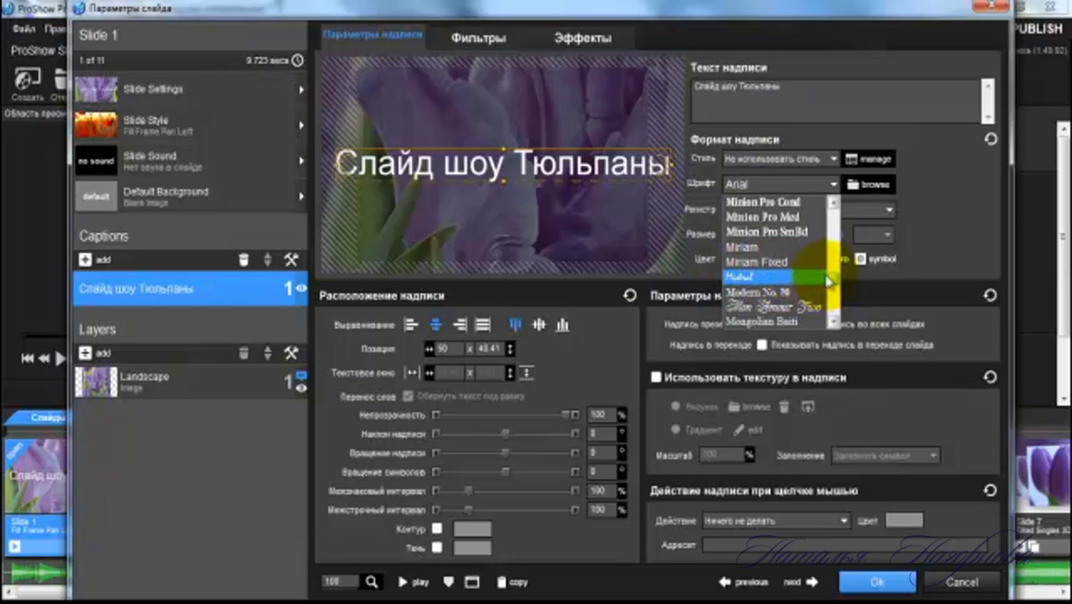
{"action": "left_click_drag", "start_coordinate": [833, 277], "coordinate": [837, 283]}
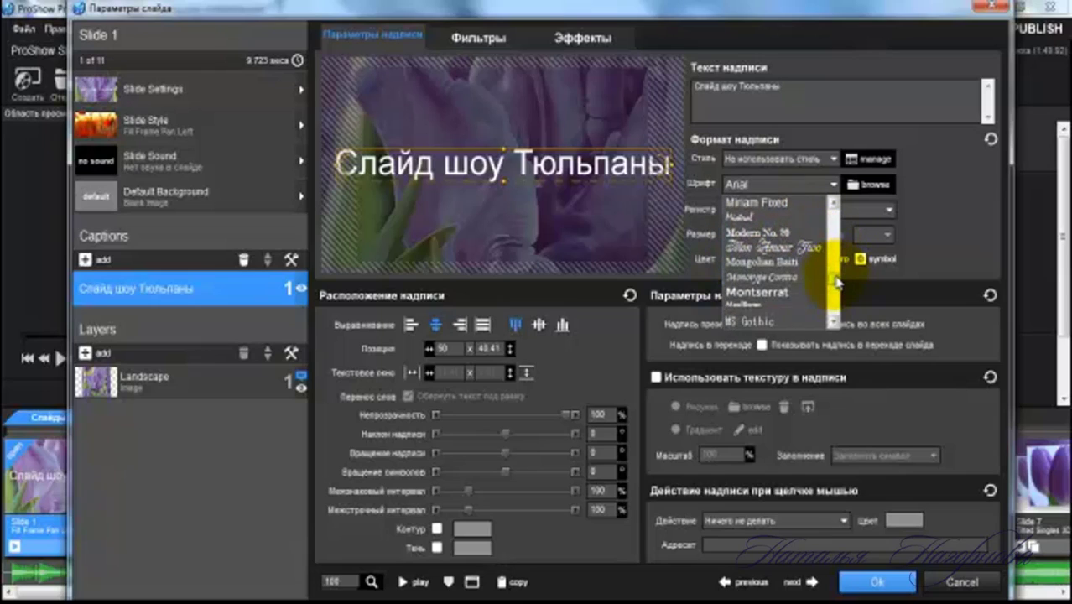
{"action": "left_click", "coordinate": [791, 279]}
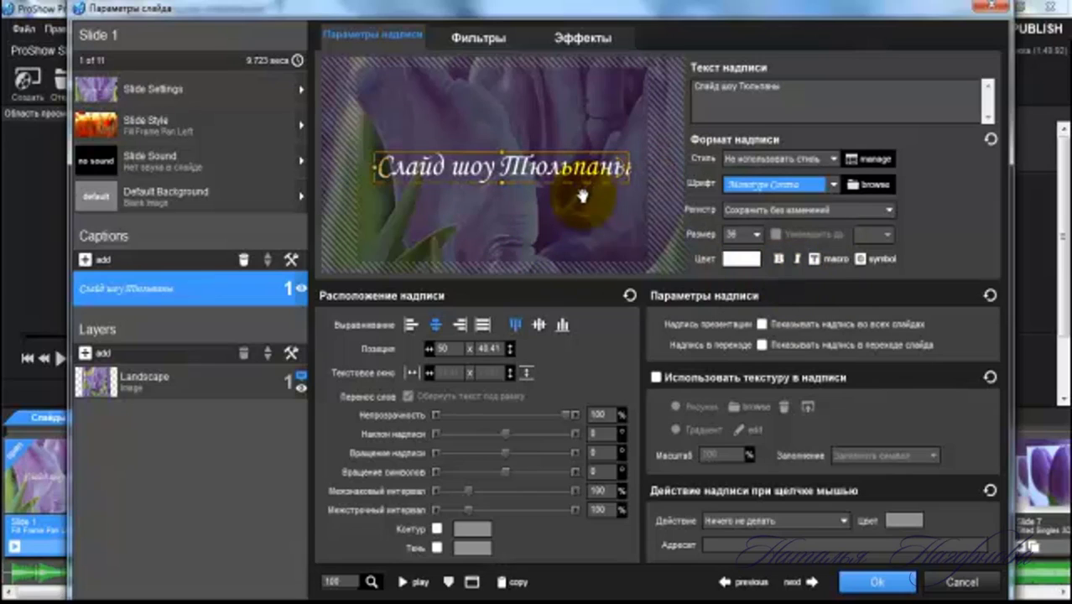
Step: Make the title caption bold, size 48, with a black shadow
{"action": "left_click", "coordinate": [779, 259]}
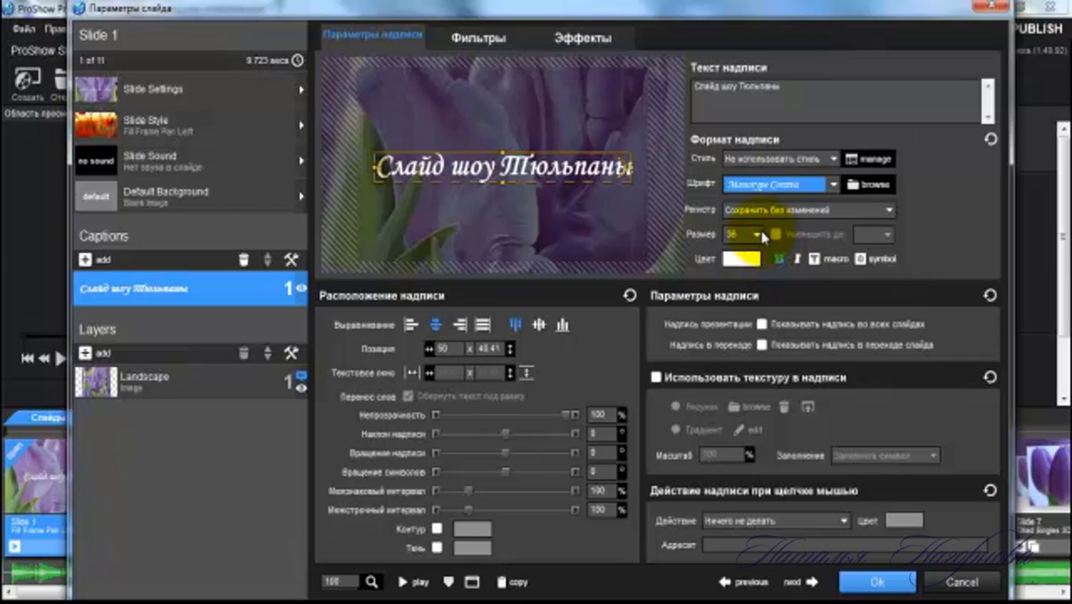
{"action": "left_click", "coordinate": [757, 235]}
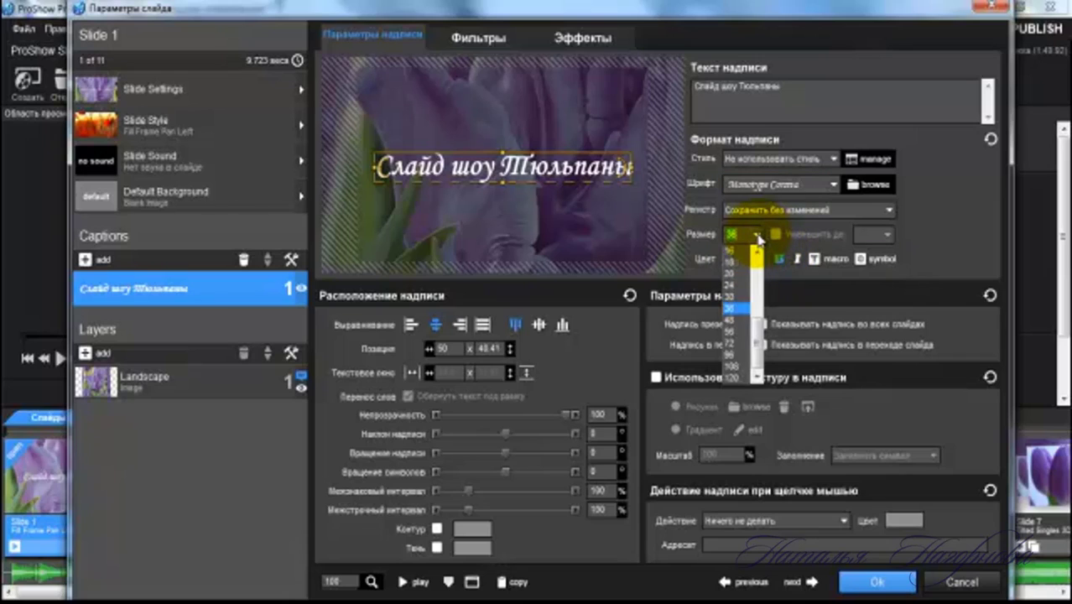
{"action": "left_click", "coordinate": [736, 329]}
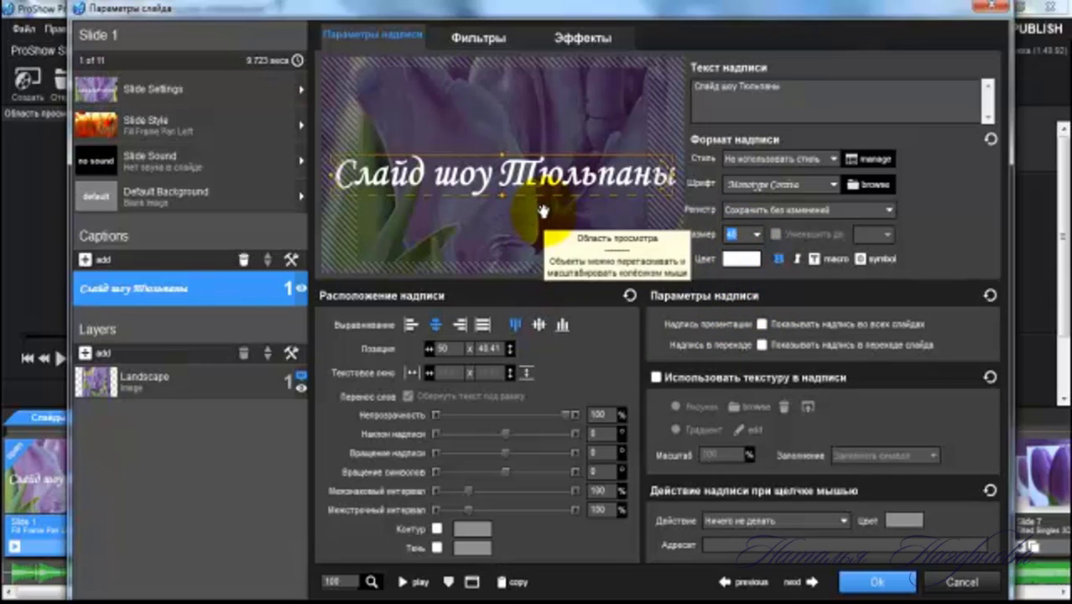
{"action": "left_click", "coordinate": [437, 548]}
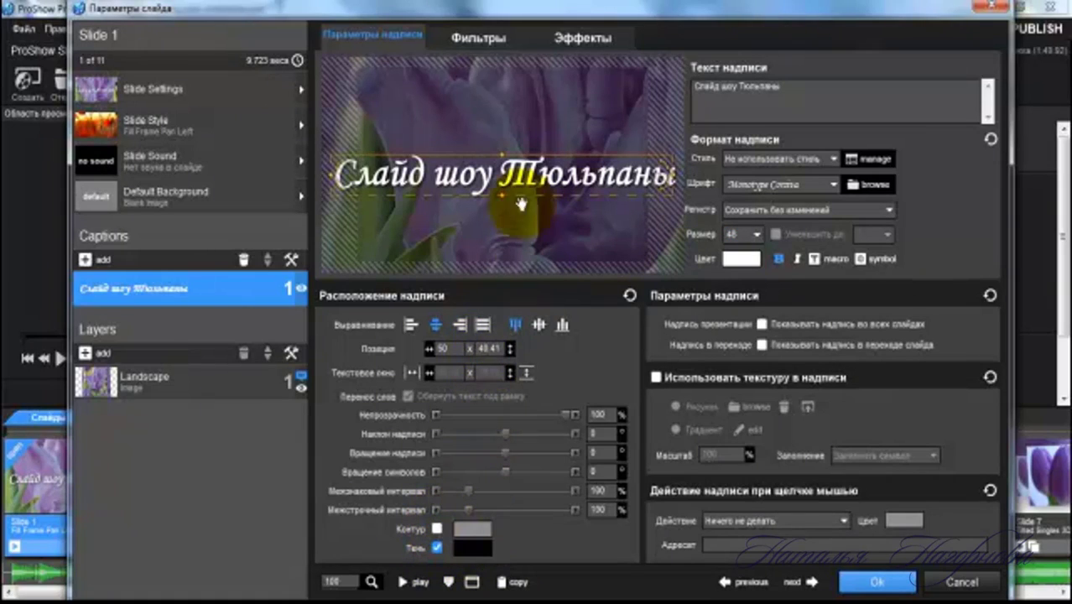
{"action": "left_click", "coordinate": [606, 42]}
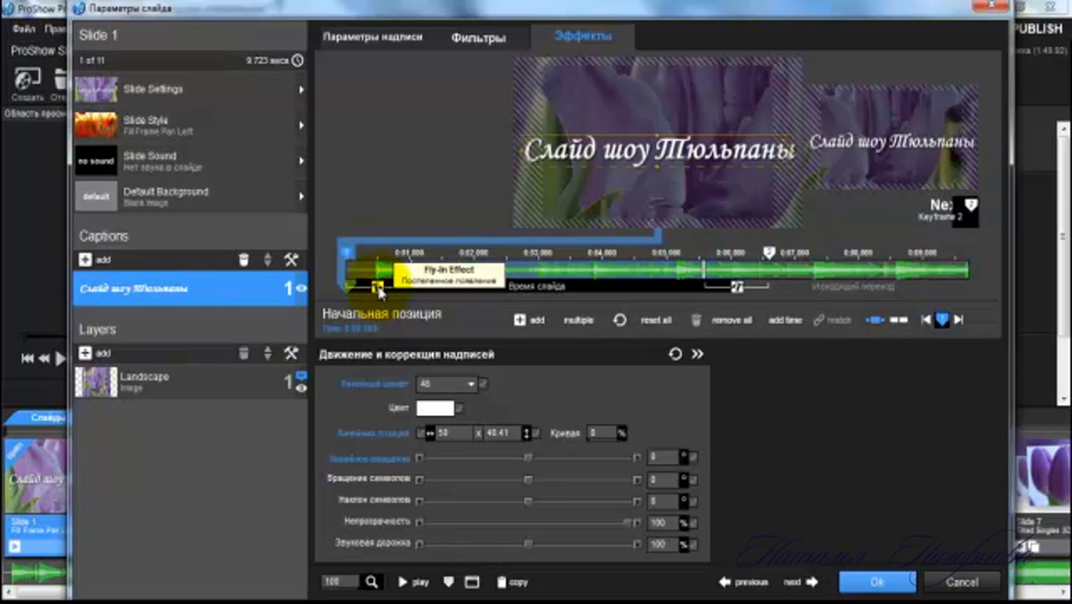
Step: Set the title caption's entrance to the Появление слева fly-in from the left
{"action": "double_click", "coordinate": [378, 290]}
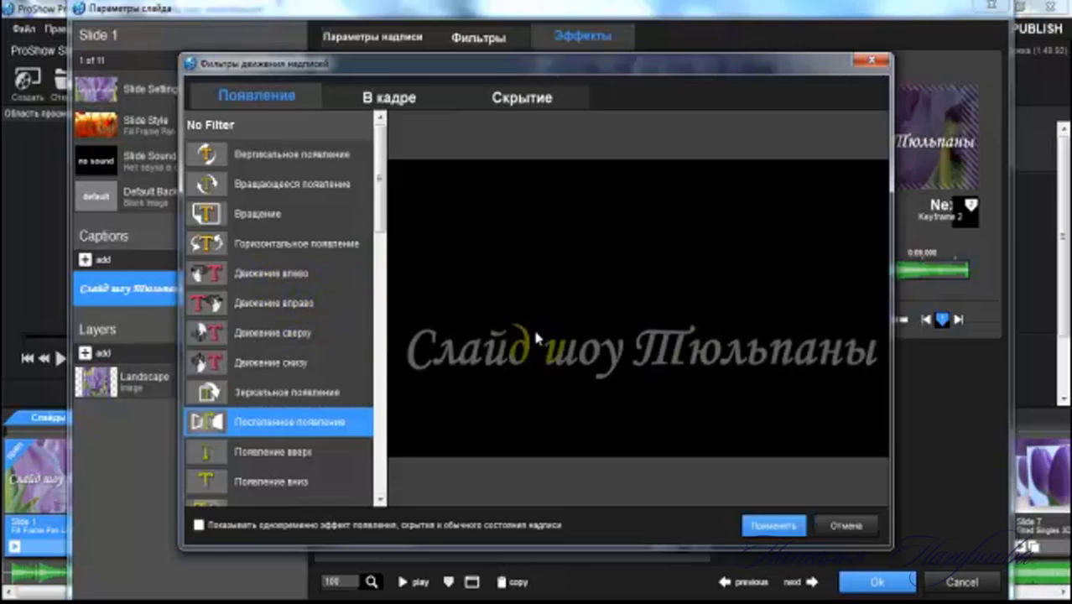
{"action": "scroll", "coordinate": [313, 436], "scroll_direction": "down", "scroll_amount": 1}
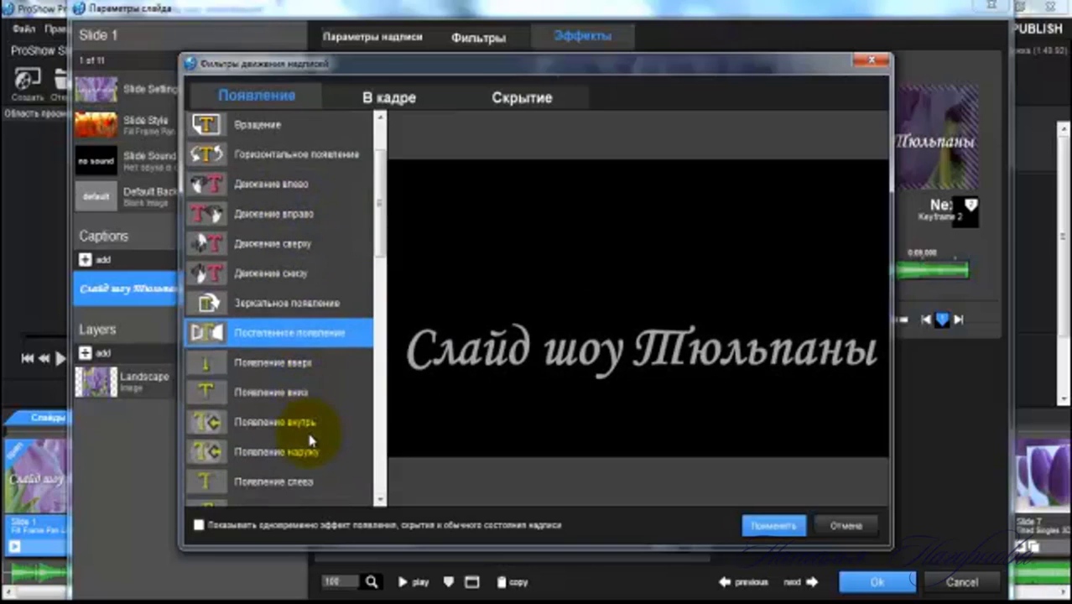
{"action": "scroll", "coordinate": [312, 438], "scroll_direction": "down", "scroll_amount": 2}
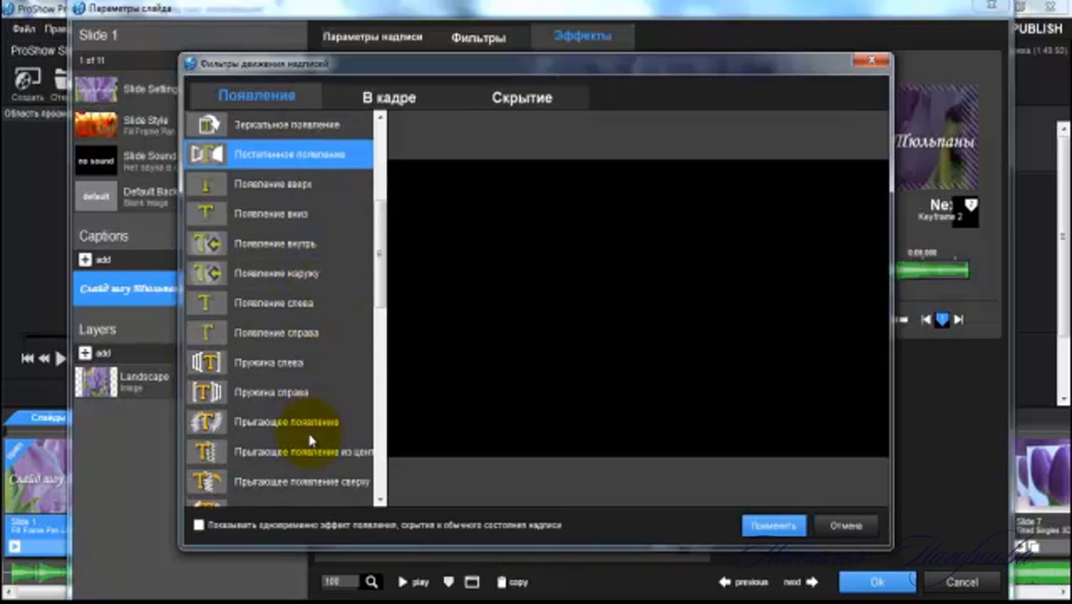
{"action": "left_click", "coordinate": [292, 309]}
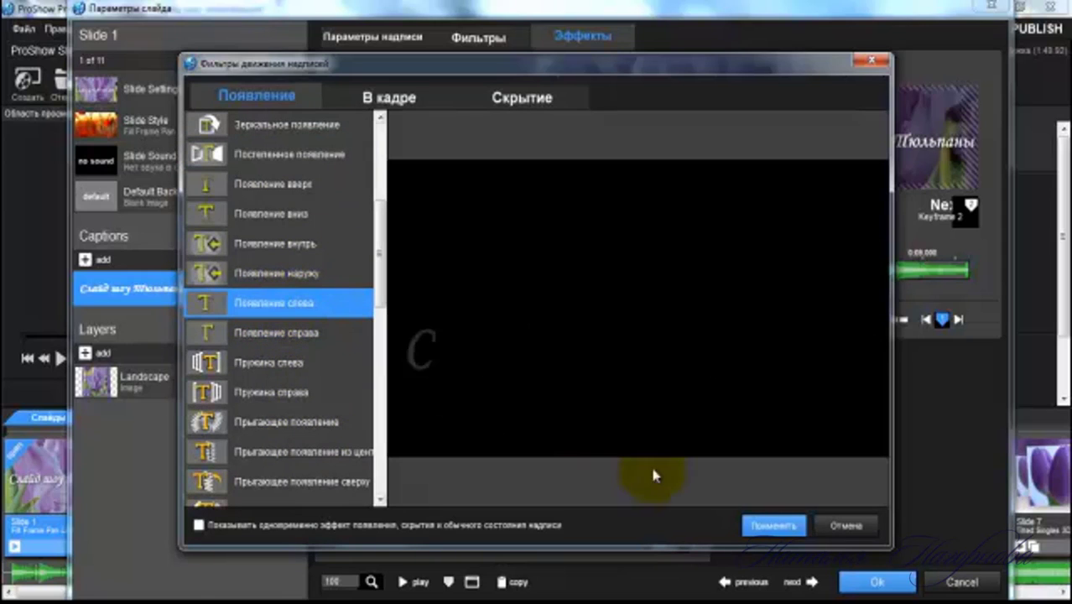
{"action": "left_click", "coordinate": [773, 525]}
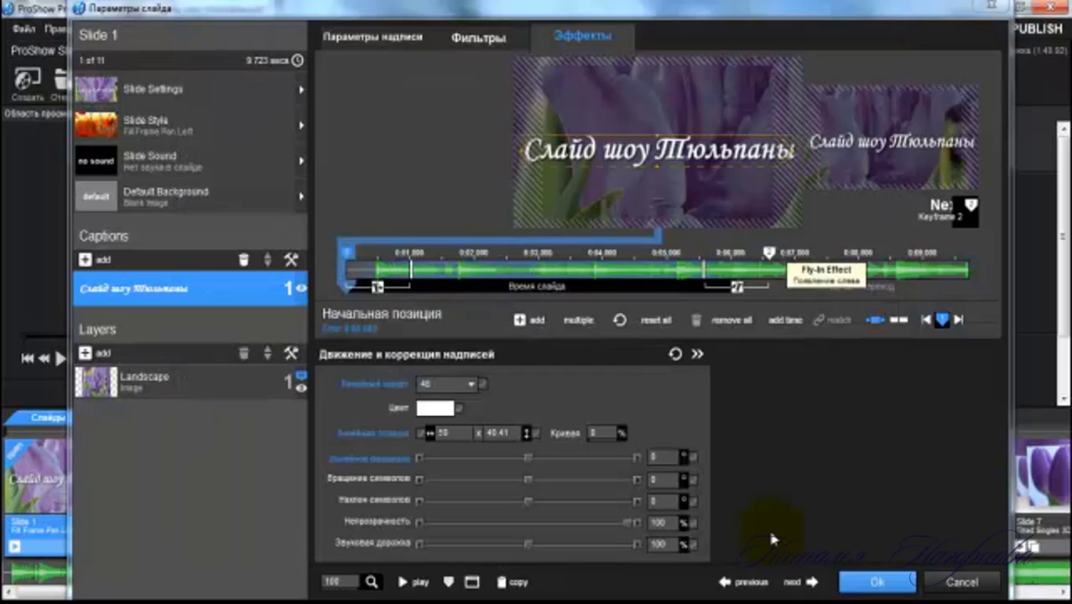
Step: Open the caption's exit effect choices and preview the current gradual fade-out exit
{"action": "double_click", "coordinate": [738, 288]}
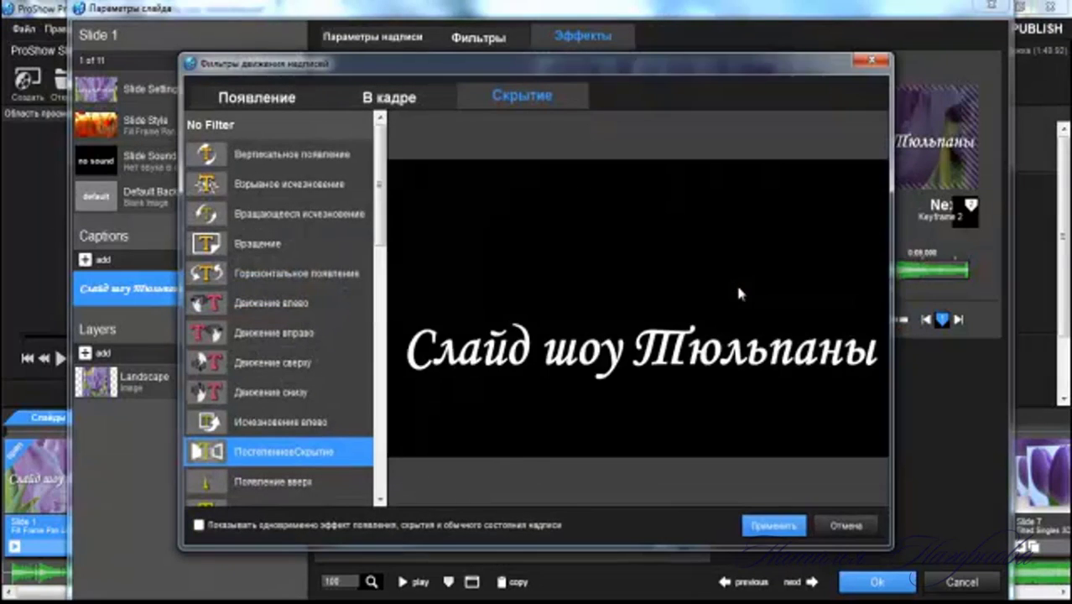
{"action": "left_click", "coordinate": [257, 472]}
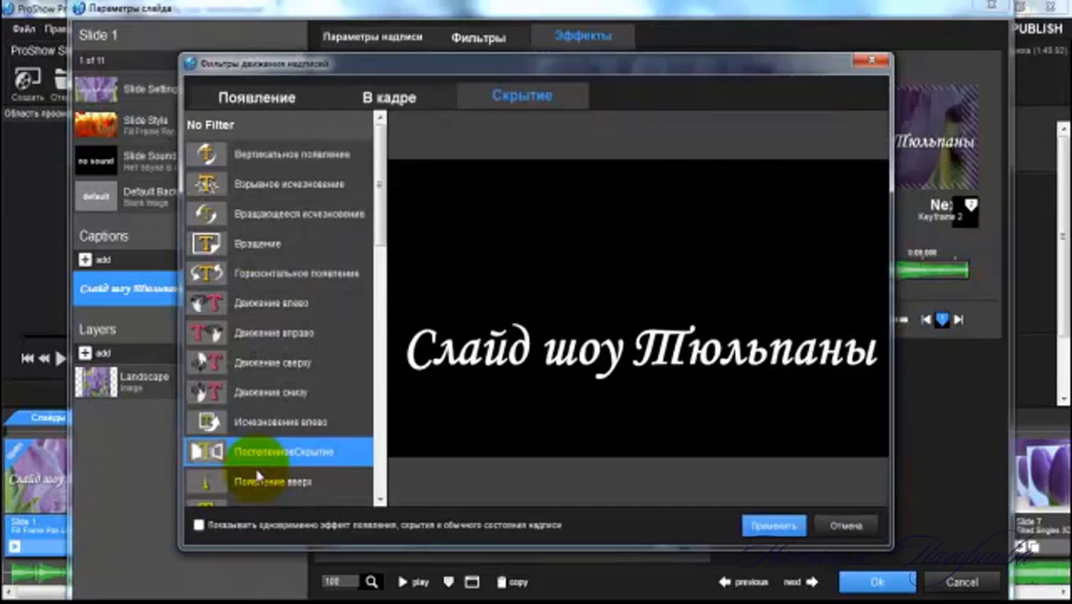
{"action": "scroll", "coordinate": [257, 476], "scroll_direction": "down", "scroll_amount": 1}
{"action": "scroll", "coordinate": [257, 476], "scroll_direction": "down", "scroll_amount": 2}
{"action": "scroll", "coordinate": [257, 476], "scroll_direction": "down", "scroll_amount": 1}
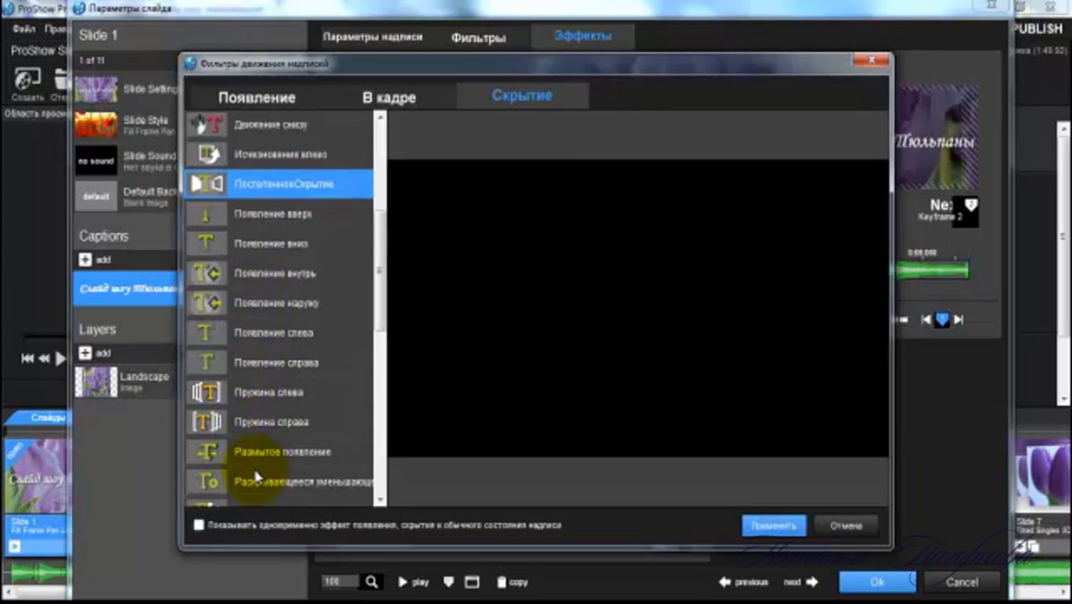
{"action": "scroll", "coordinate": [256, 476], "scroll_direction": "down", "scroll_amount": 1}
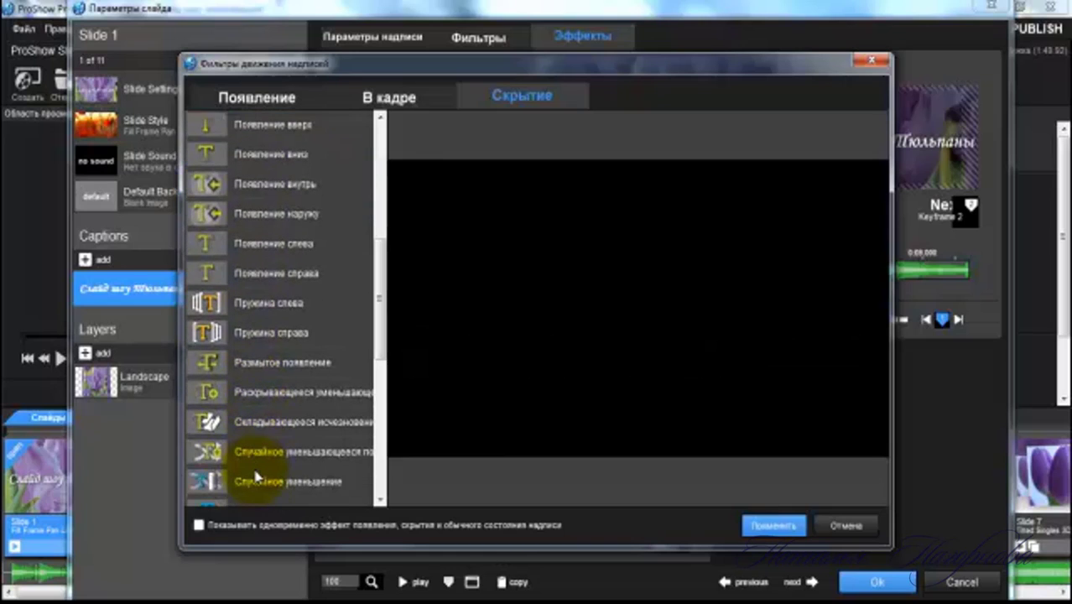
{"action": "scroll", "coordinate": [257, 476], "scroll_direction": "down", "scroll_amount": 1}
Step: Try Размытое появление, an unfolding exit and Утолщающееся появление, then apply Складывающееся исчезновение
{"action": "left_click", "coordinate": [293, 277]}
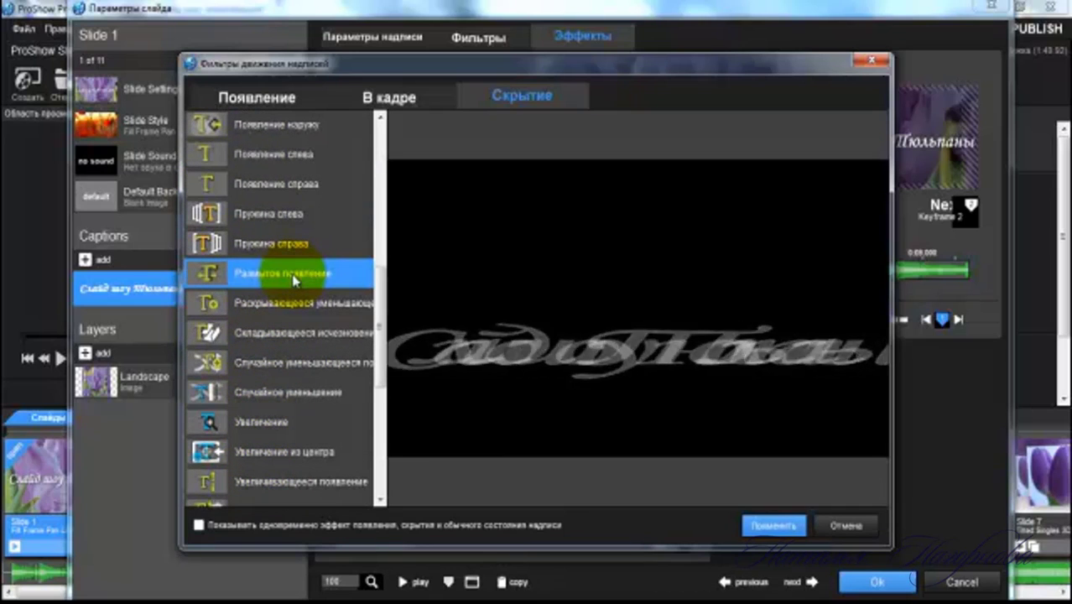
{"action": "left_click", "coordinate": [298, 306]}
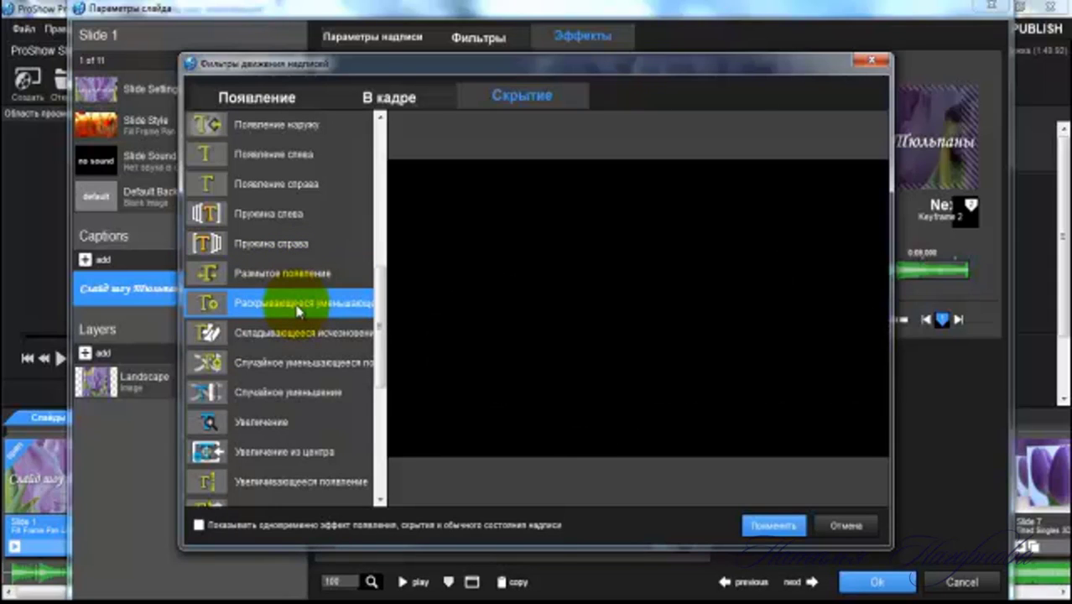
{"action": "scroll", "coordinate": [281, 390], "scroll_direction": "down", "scroll_amount": 1}
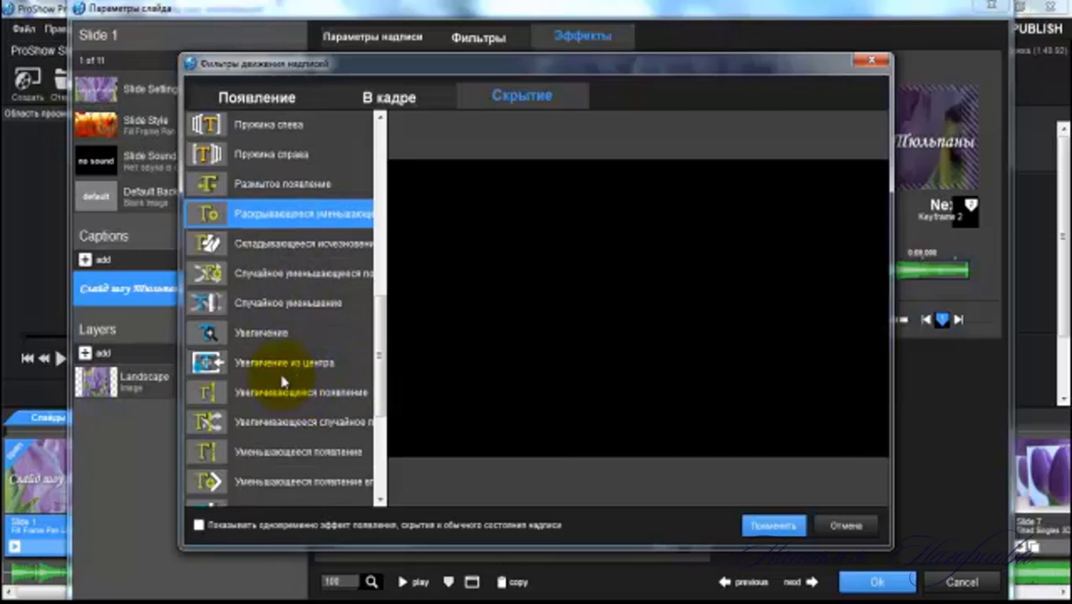
{"action": "scroll", "coordinate": [285, 362], "scroll_direction": "down", "scroll_amount": 1}
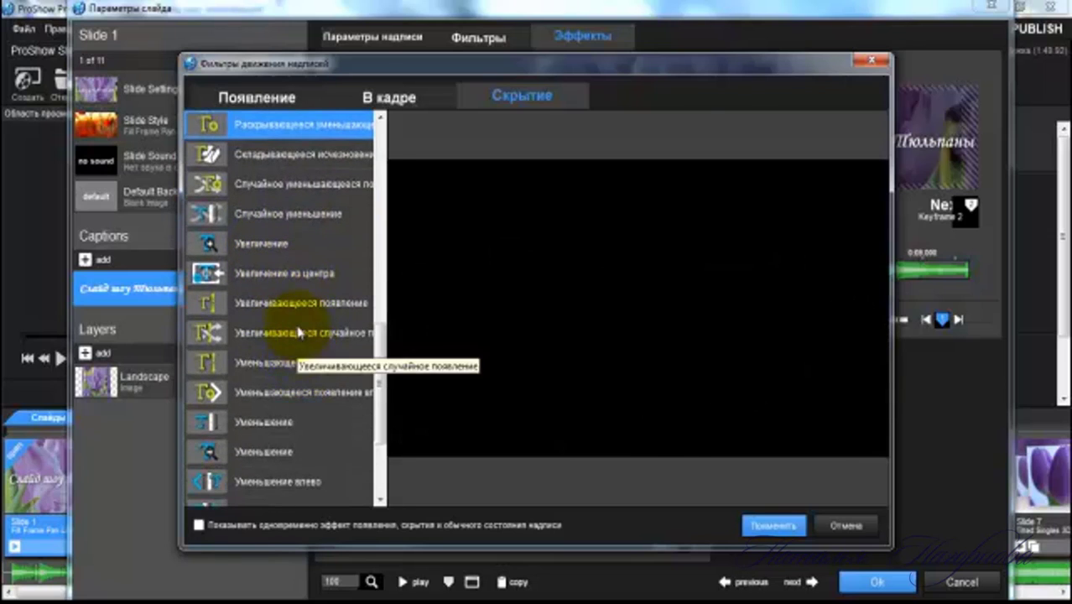
{"action": "scroll", "coordinate": [298, 336], "scroll_direction": "down", "scroll_amount": 1}
{"action": "scroll", "coordinate": [282, 356], "scroll_direction": "down", "scroll_amount": 1}
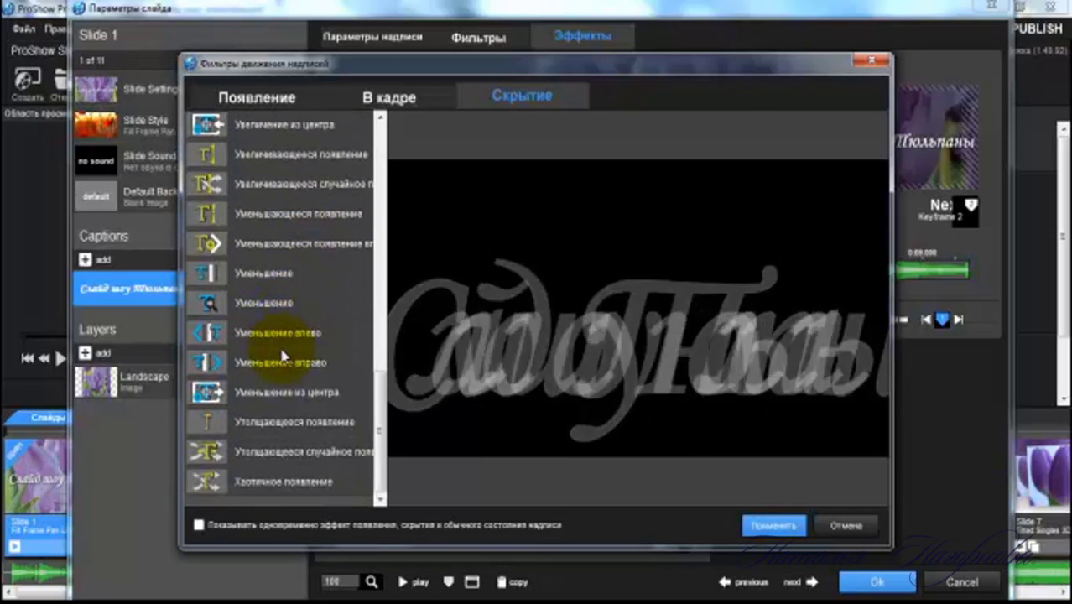
{"action": "left_click", "coordinate": [301, 427]}
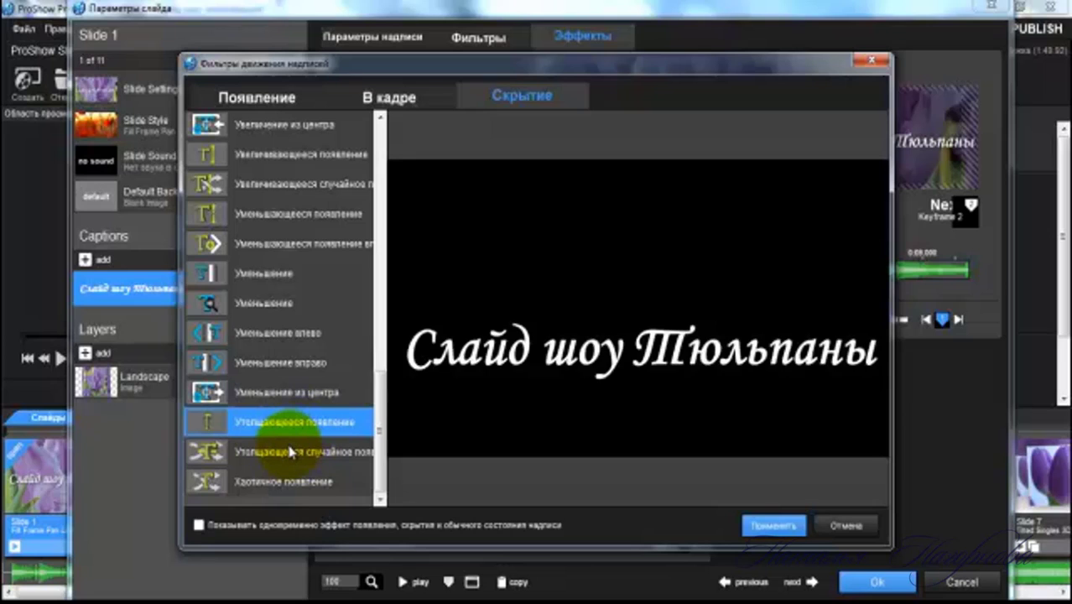
{"action": "scroll", "coordinate": [282, 372], "scroll_direction": "up", "scroll_amount": 1}
{"action": "scroll", "coordinate": [283, 372], "scroll_direction": "up", "scroll_amount": 5}
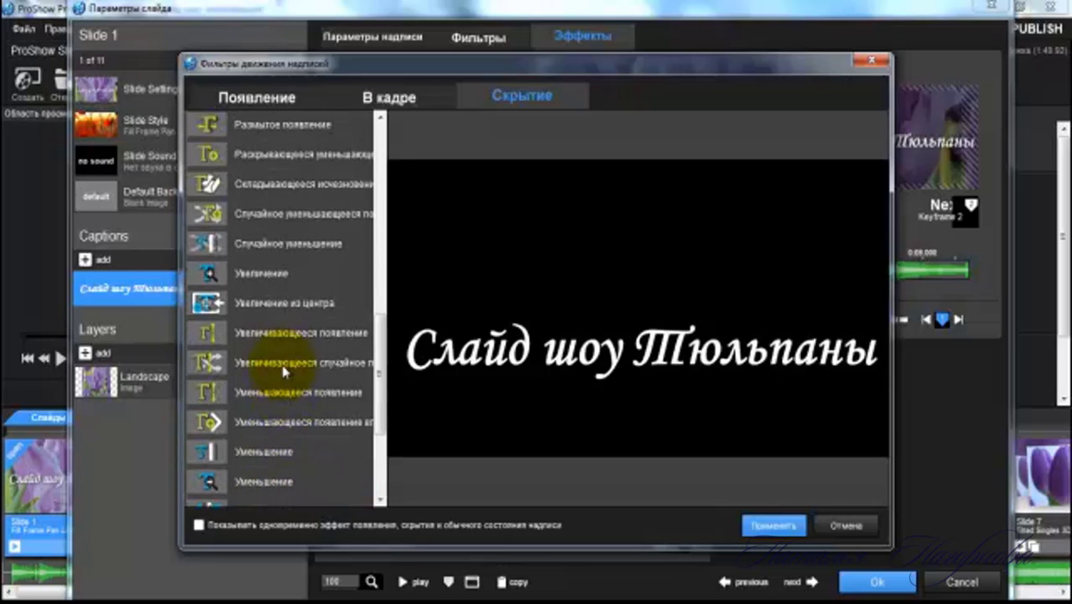
{"action": "scroll", "coordinate": [283, 372], "scroll_direction": "up", "scroll_amount": 6}
{"action": "left_click", "coordinate": [284, 371]}
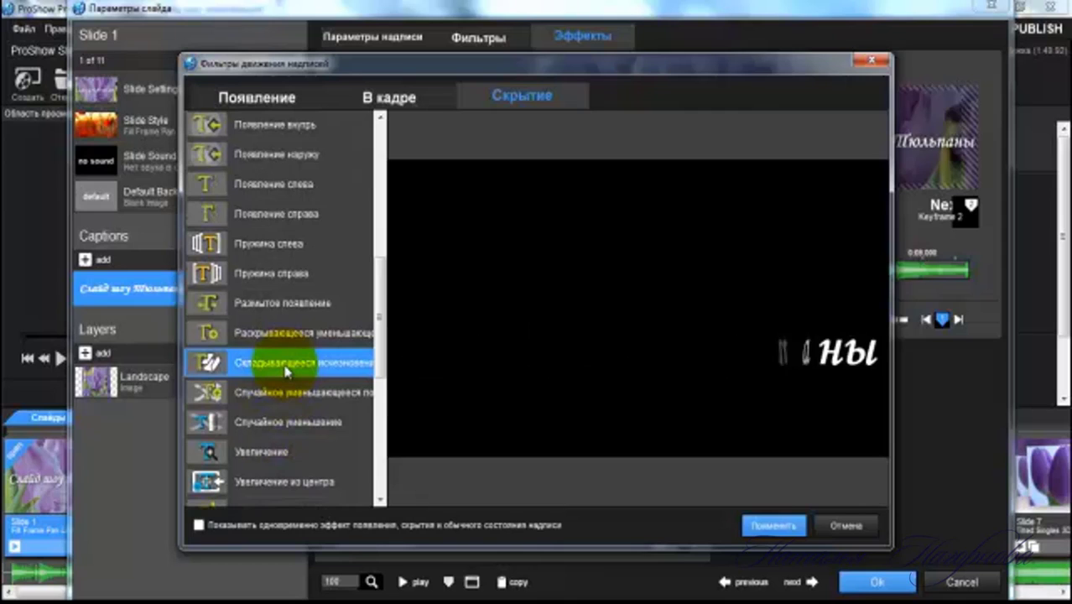
{"action": "left_click", "coordinate": [770, 526]}
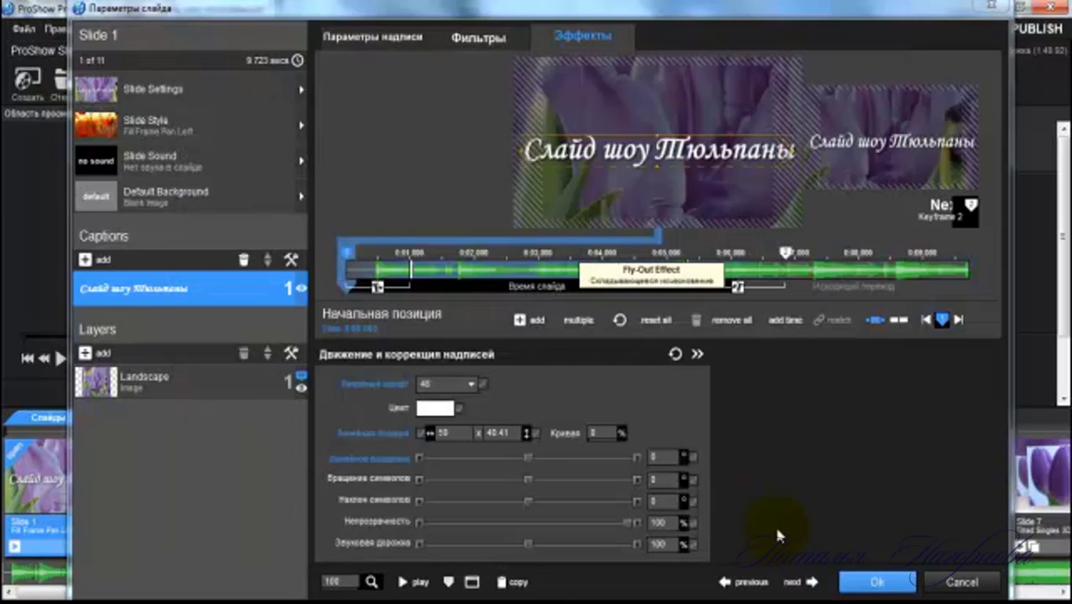
Step: Confirm the slide settings, then preview the whole slideshow full screen and stop it
{"action": "left_click", "coordinate": [877, 582]}
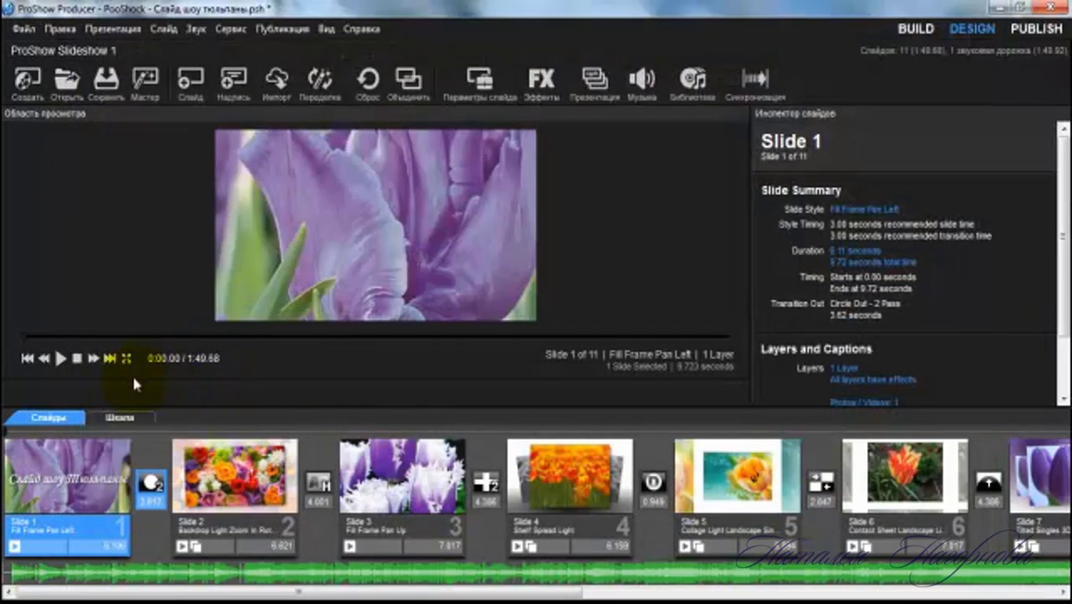
{"action": "left_click", "coordinate": [60, 361]}
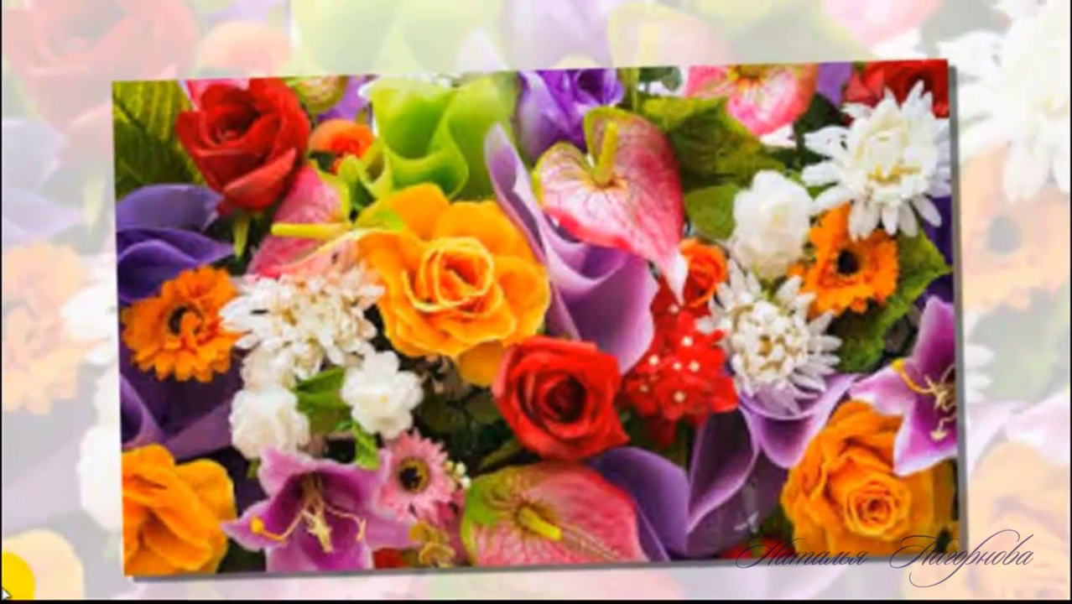
{"action": "key", "text": "Escape"}
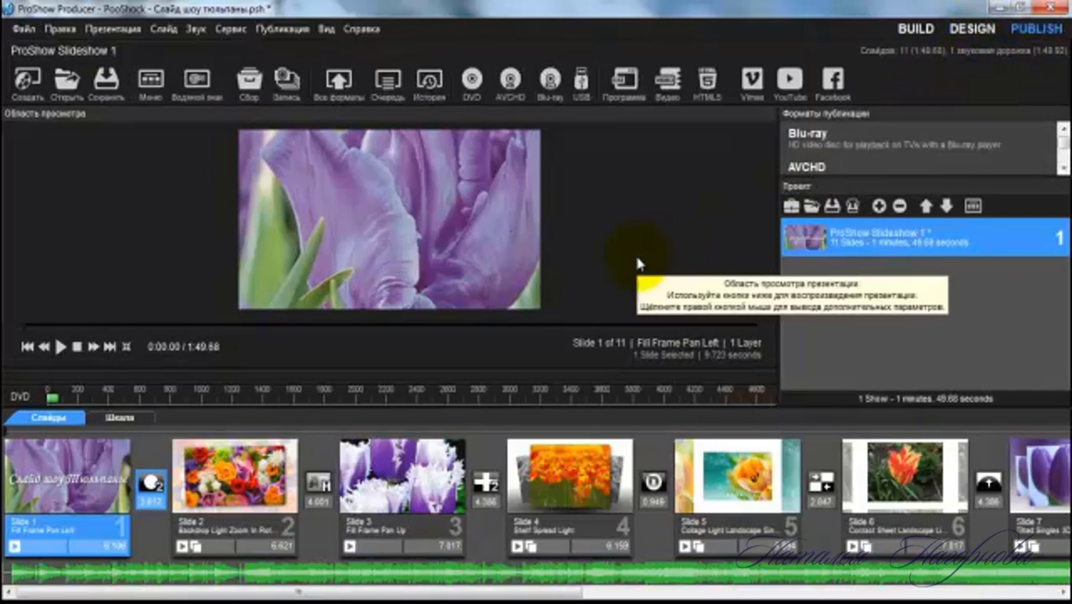
Step: Publish as a Video File for Web and Devices using MPEG-4 1080p (Full HD)
{"action": "left_click", "coordinate": [338, 83]}
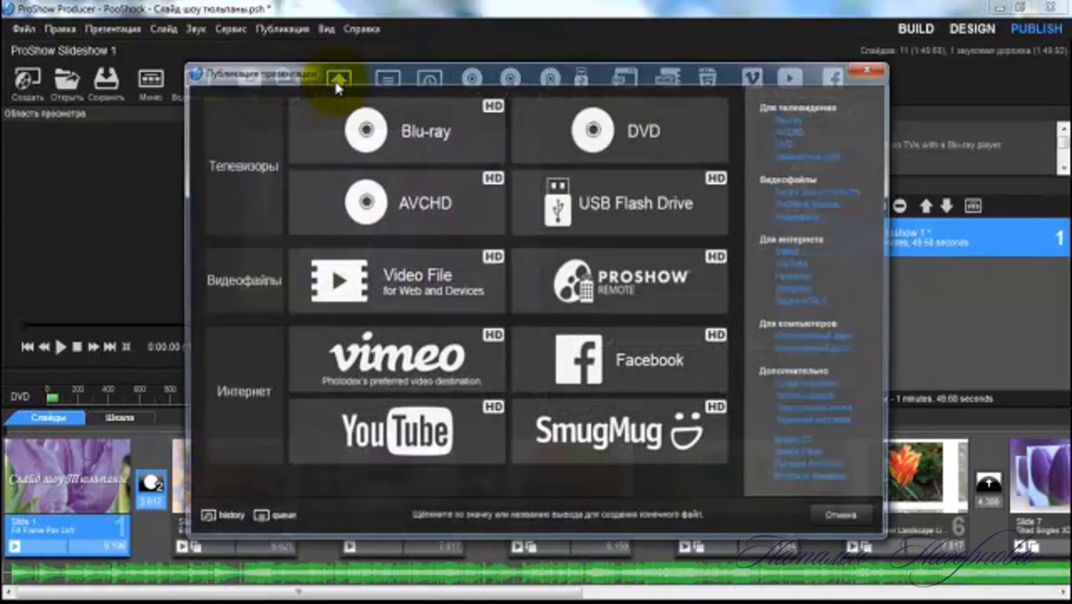
{"action": "left_click", "coordinate": [374, 282]}
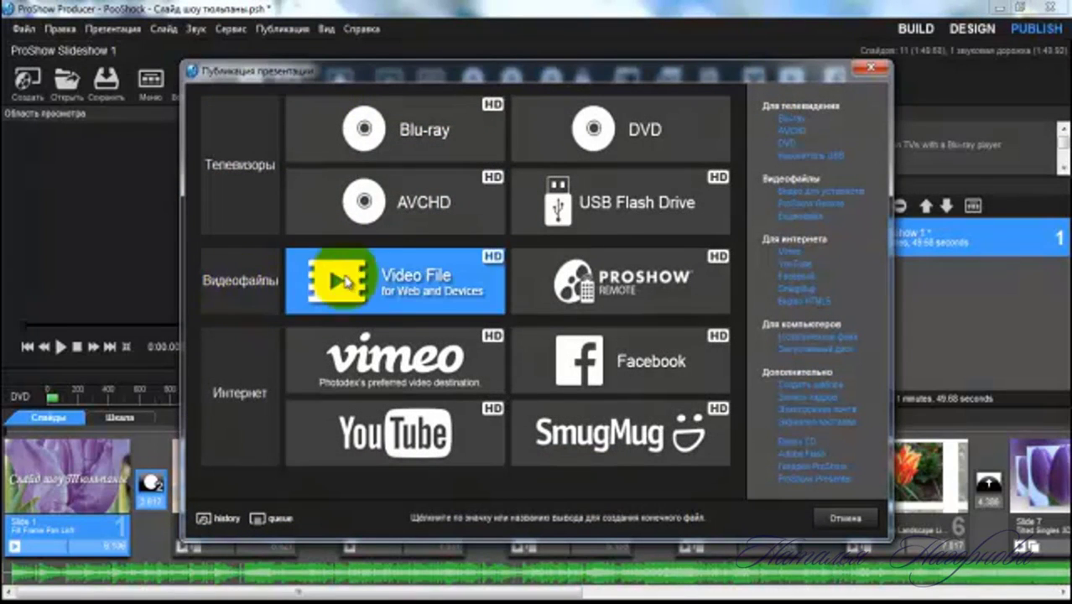
{"action": "left_click", "coordinate": [378, 290]}
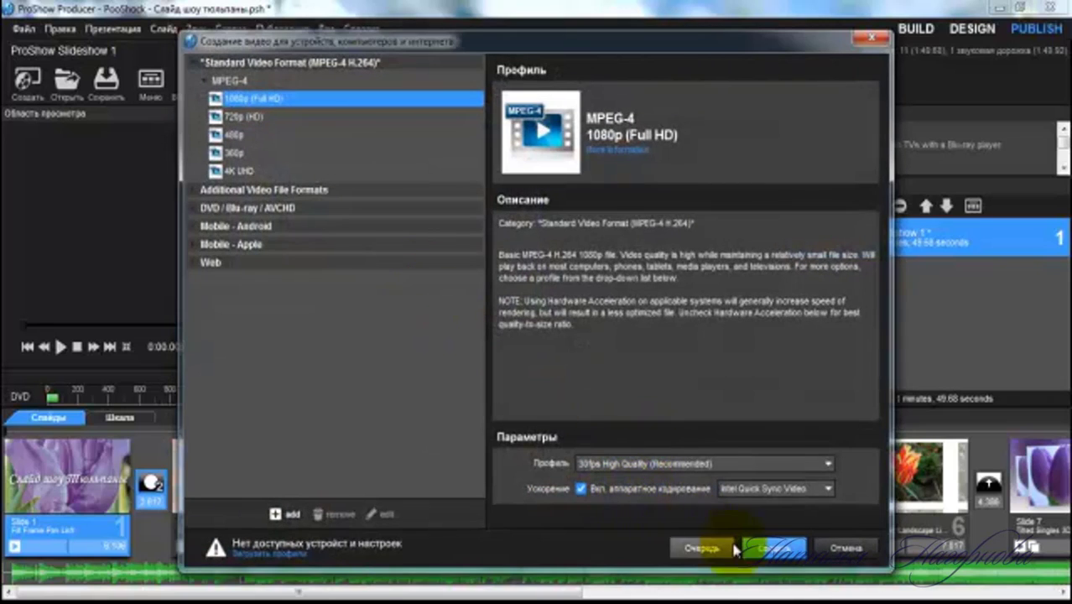
{"action": "left_click", "coordinate": [792, 556]}
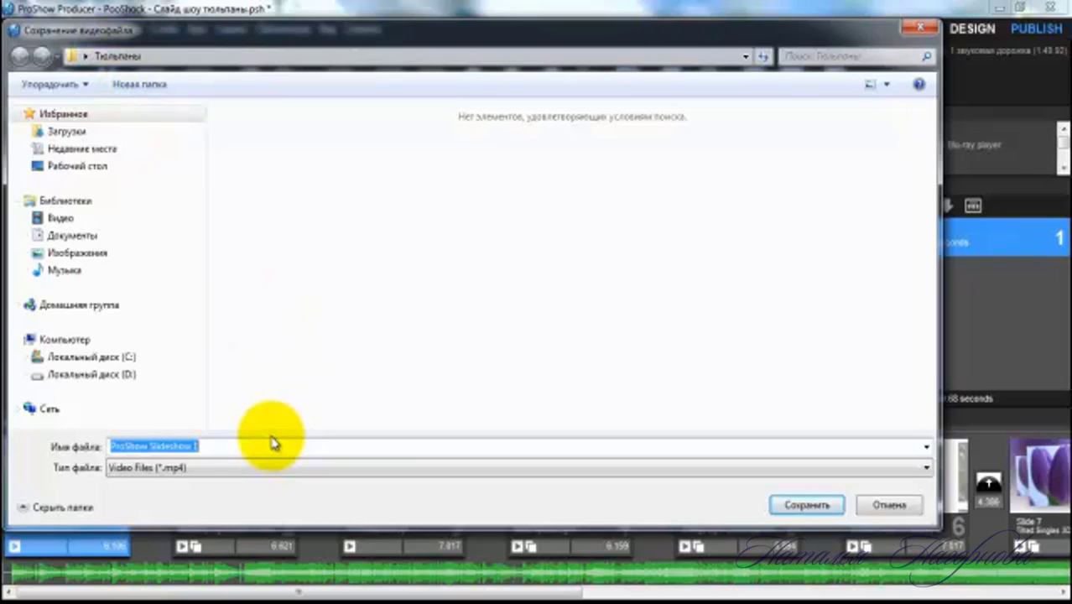
Step: Name the video Слайд шоу Тюльпаны and save it to encode the MP4
{"action": "type", "text": "лайд шоу Тюльпаны"}
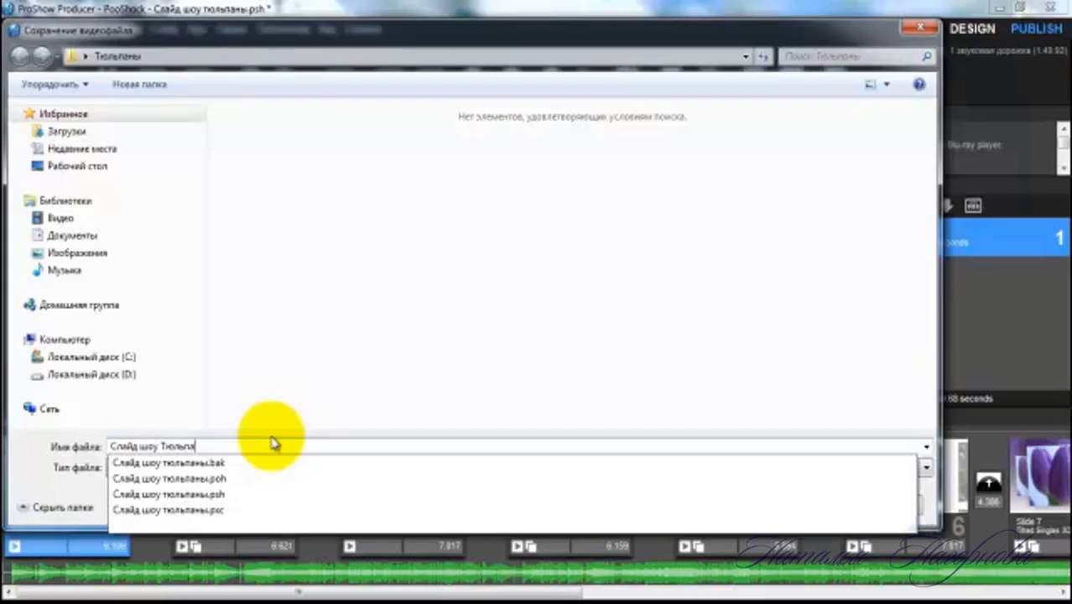
{"action": "left_click", "coordinate": [537, 340]}
{"action": "left_click", "coordinate": [807, 506]}
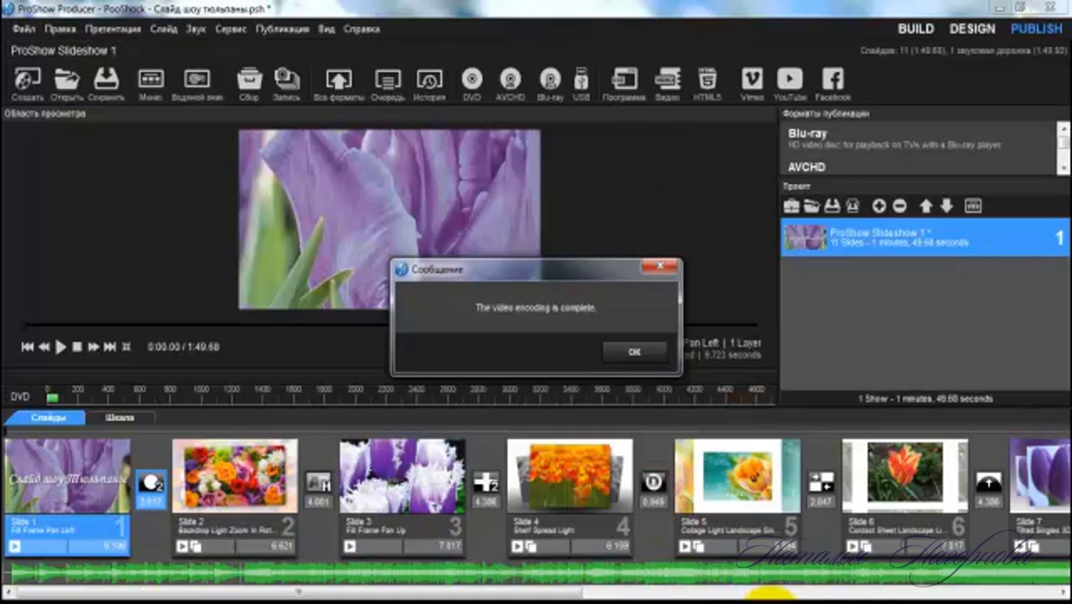
Step: Dismiss the encoding-complete message, scroll the slide strip, and bring up the Файл menu
{"action": "left_click", "coordinate": [629, 353]}
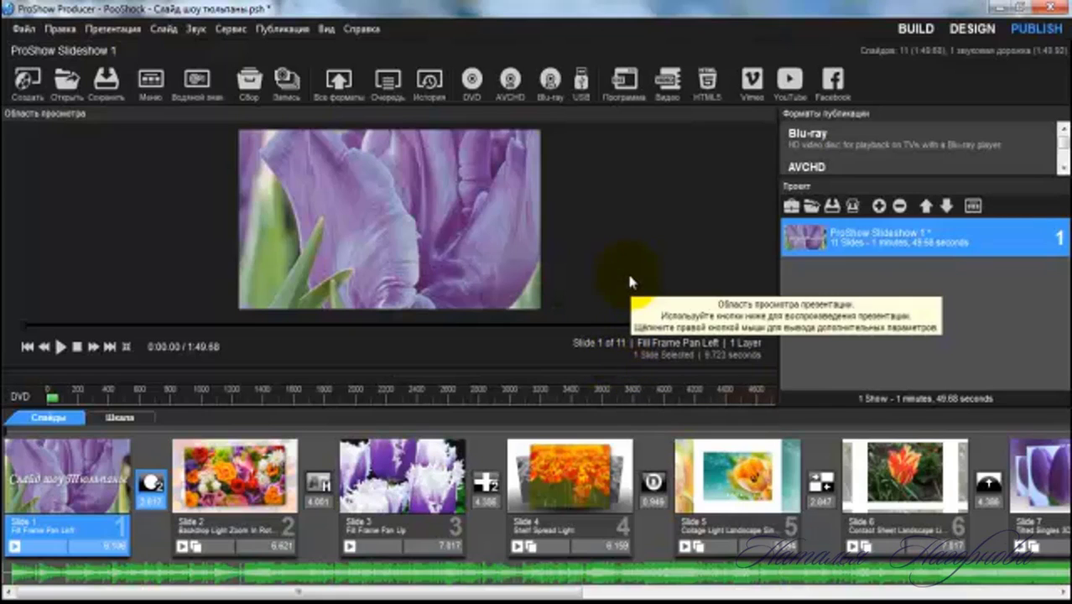
{"action": "mouse_move", "coordinate": [444, 596]}
{"action": "left_mouse_down"}
{"action": "mouse_move", "coordinate": [917, 594]}
{"action": "mouse_move", "coordinate": [349, 587]}
{"action": "left_mouse_up"}
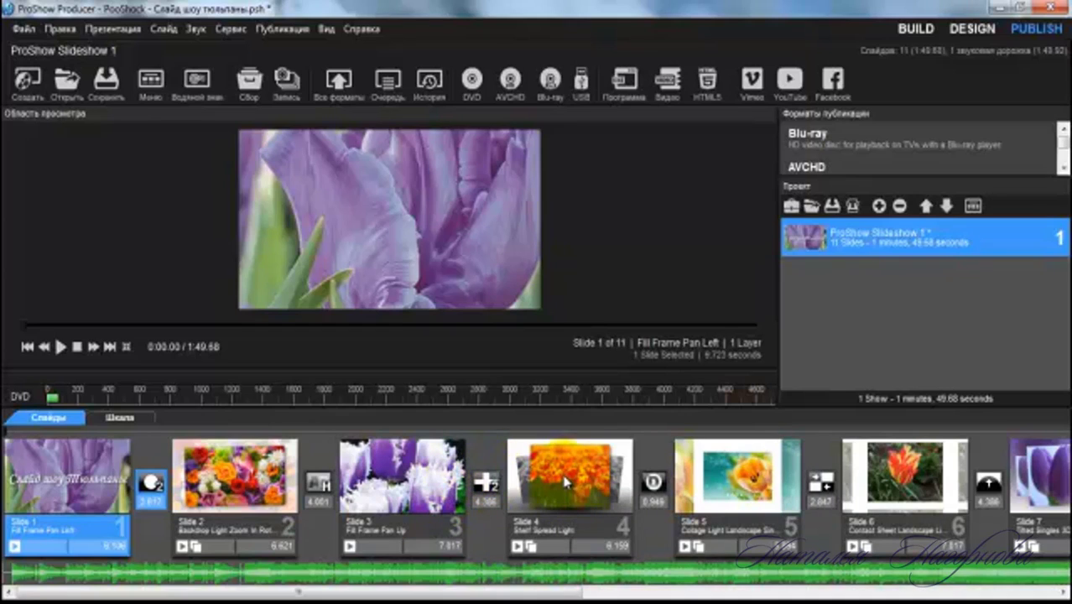
{"action": "left_click", "coordinate": [24, 28]}
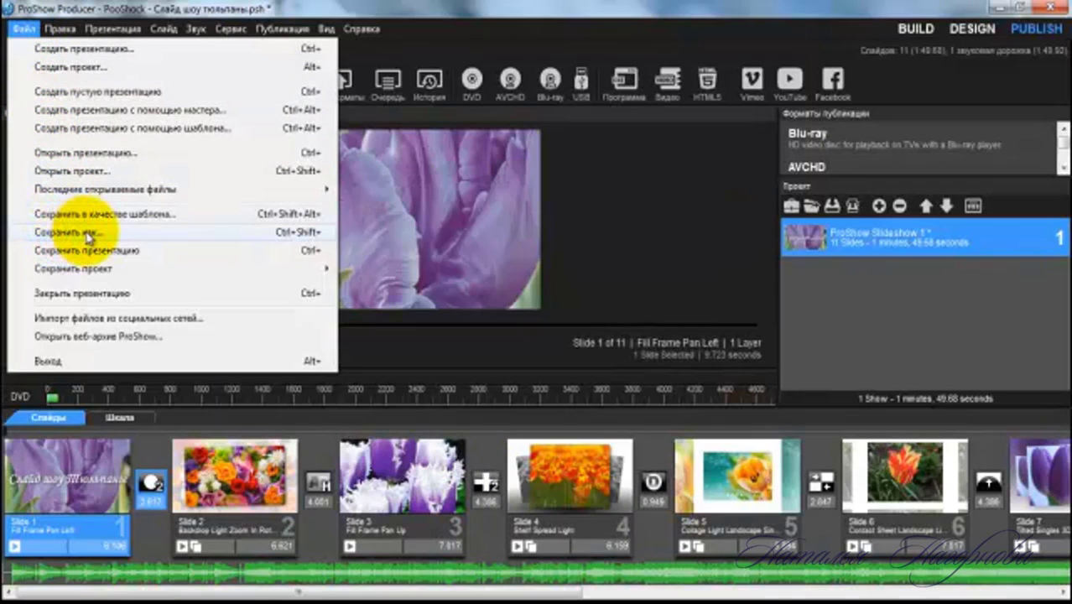
Step: Save the project over the existing Слайд шоу тюльпаны.psh file, confirming the replacement
{"action": "left_click", "coordinate": [88, 235]}
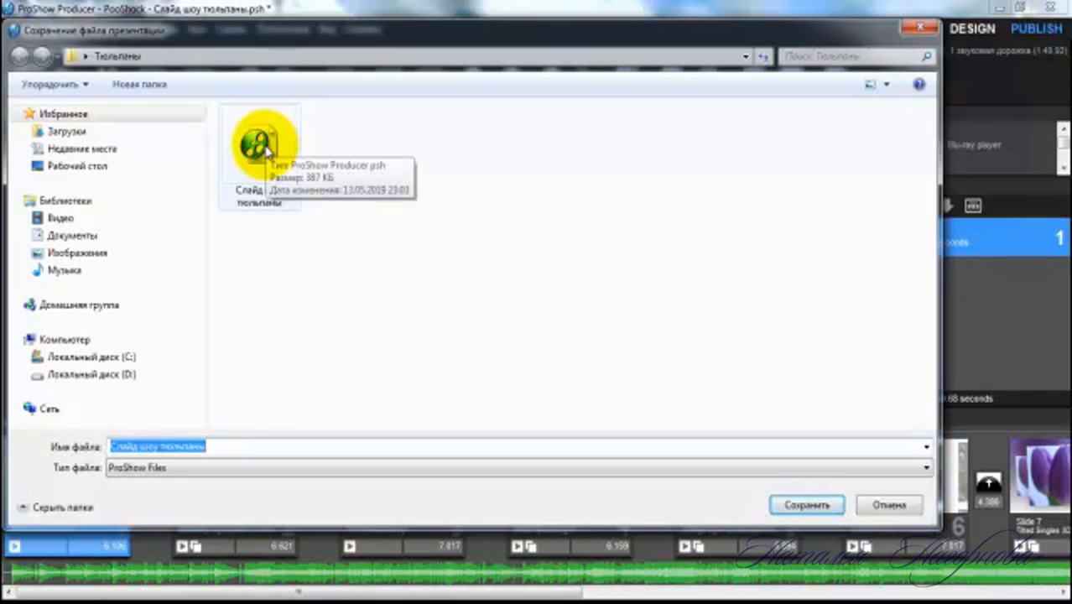
{"action": "left_click", "coordinate": [264, 147]}
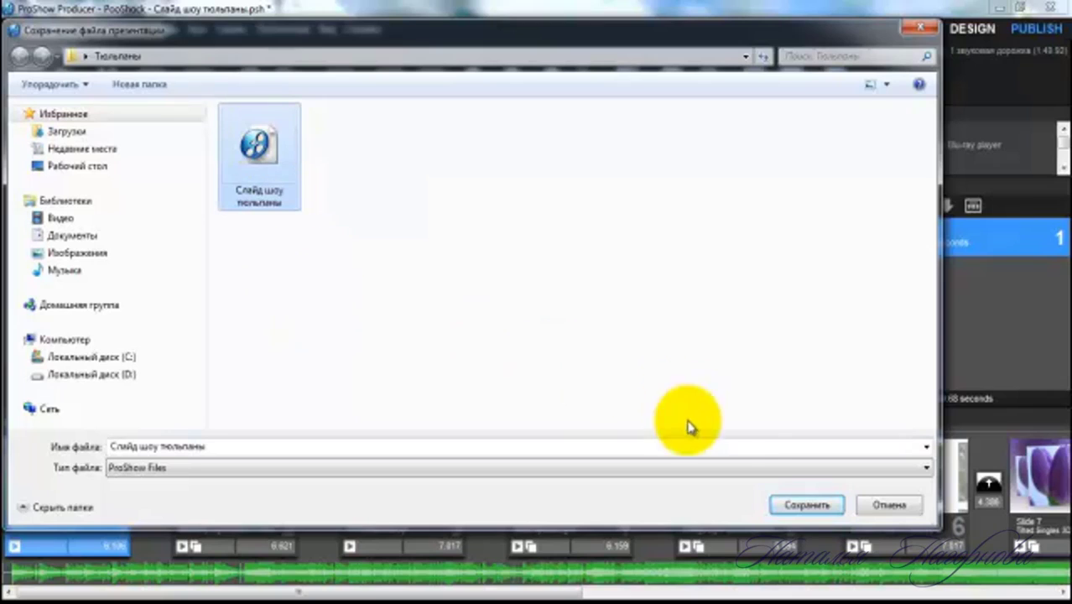
{"action": "left_click", "coordinate": [797, 505]}
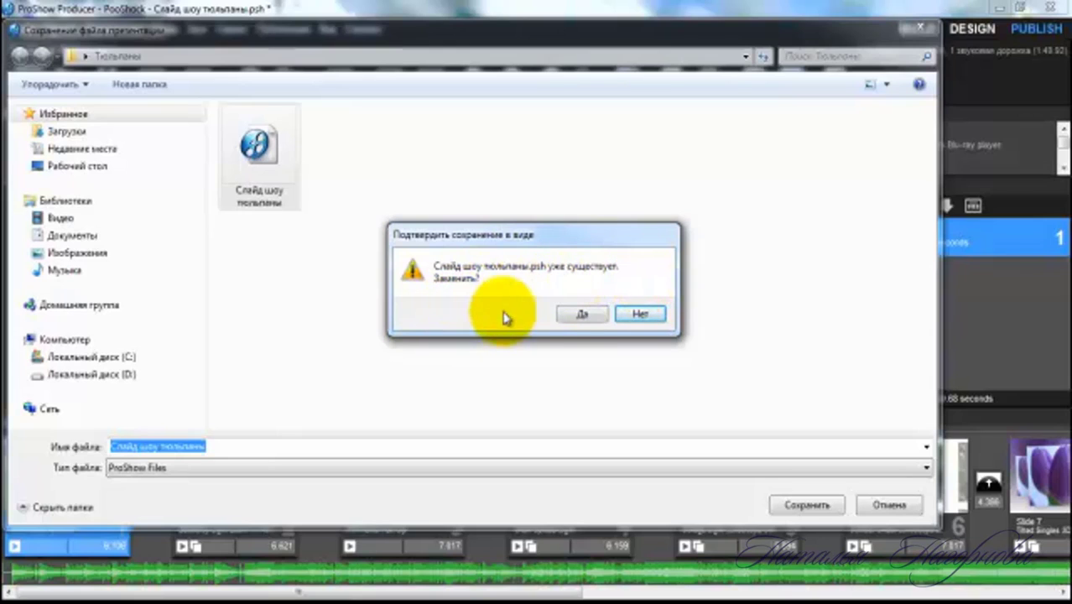
{"action": "left_click", "coordinate": [579, 314]}
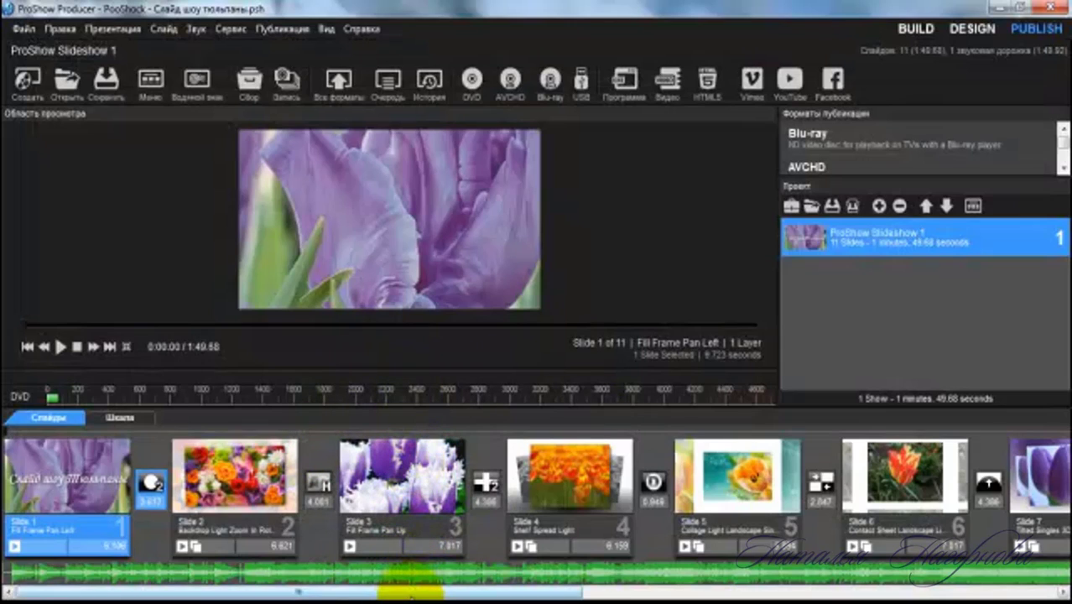
{"action": "scroll", "coordinate": [444, 593], "scroll_direction": "down", "scroll_amount": 1}
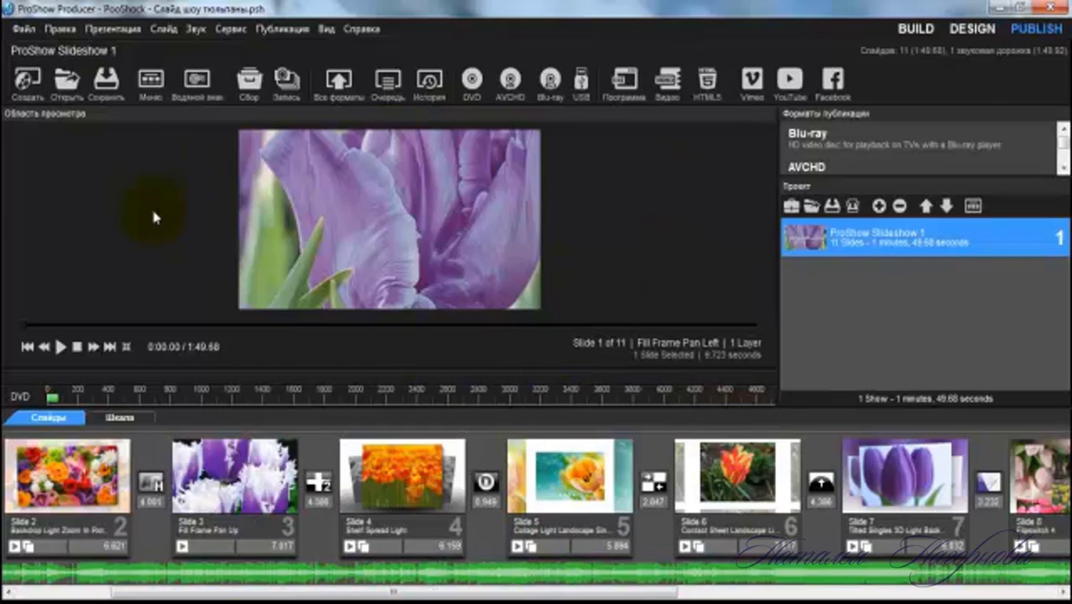
Step: Close ProShow, open the Тюльпаны folder and play the Слайд шоу Тюльпаны video
{"action": "left_click", "coordinate": [1054, 7]}
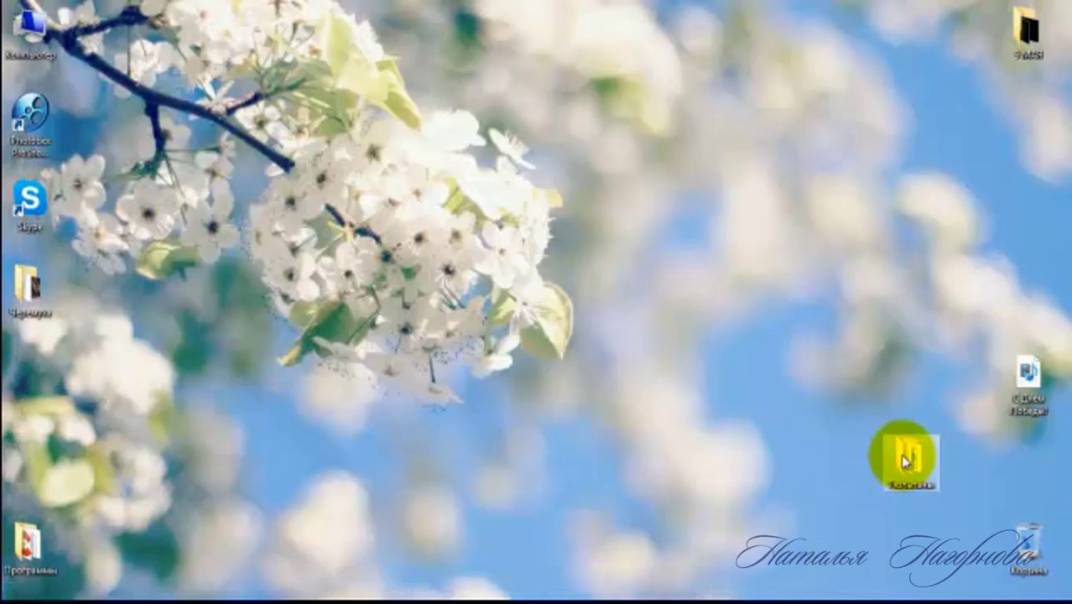
{"action": "double_click", "coordinate": [908, 460]}
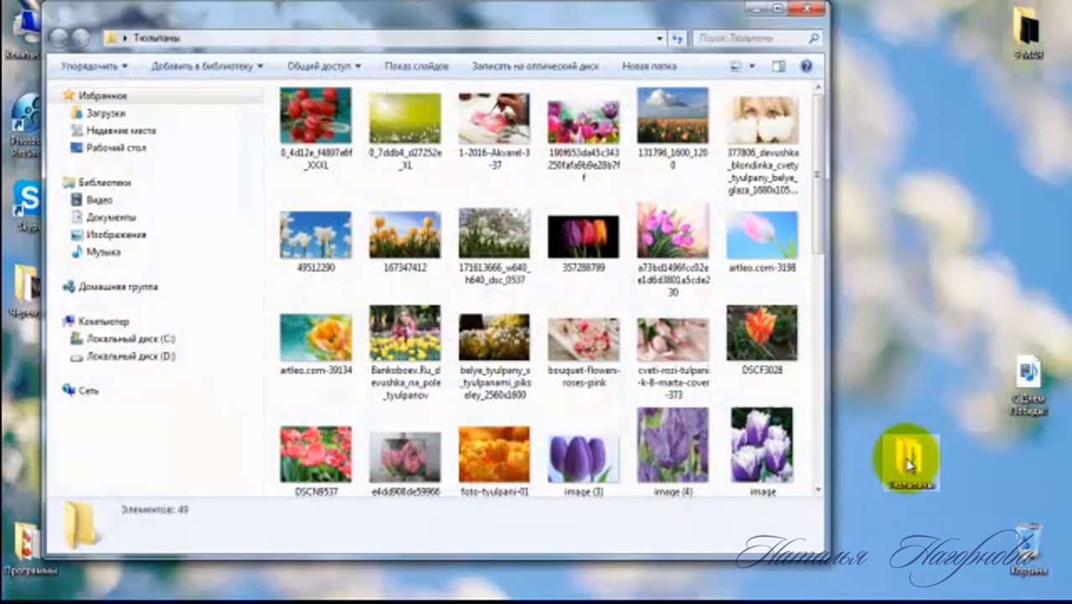
{"action": "left_click_drag", "start_coordinate": [818, 177], "coordinate": [820, 376]}
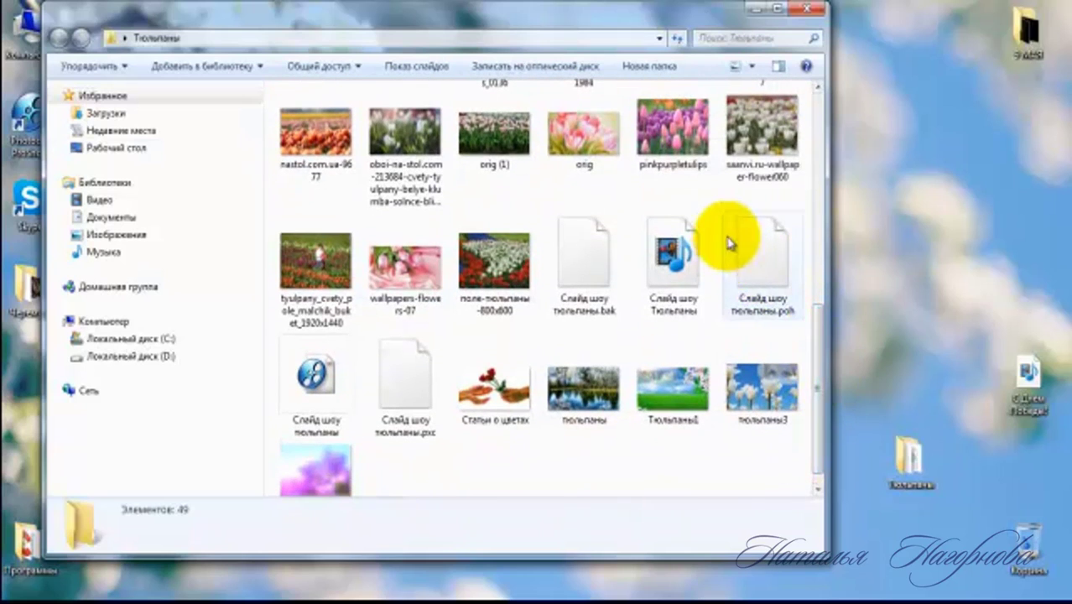
{"action": "left_click", "coordinate": [676, 265]}
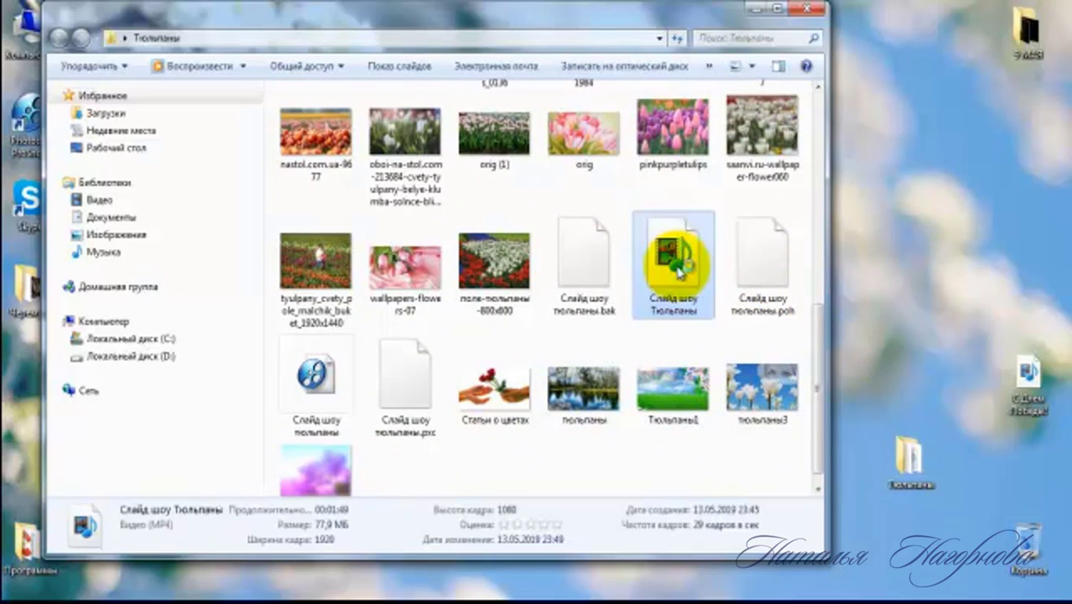
{"action": "double_click", "coordinate": [676, 265]}
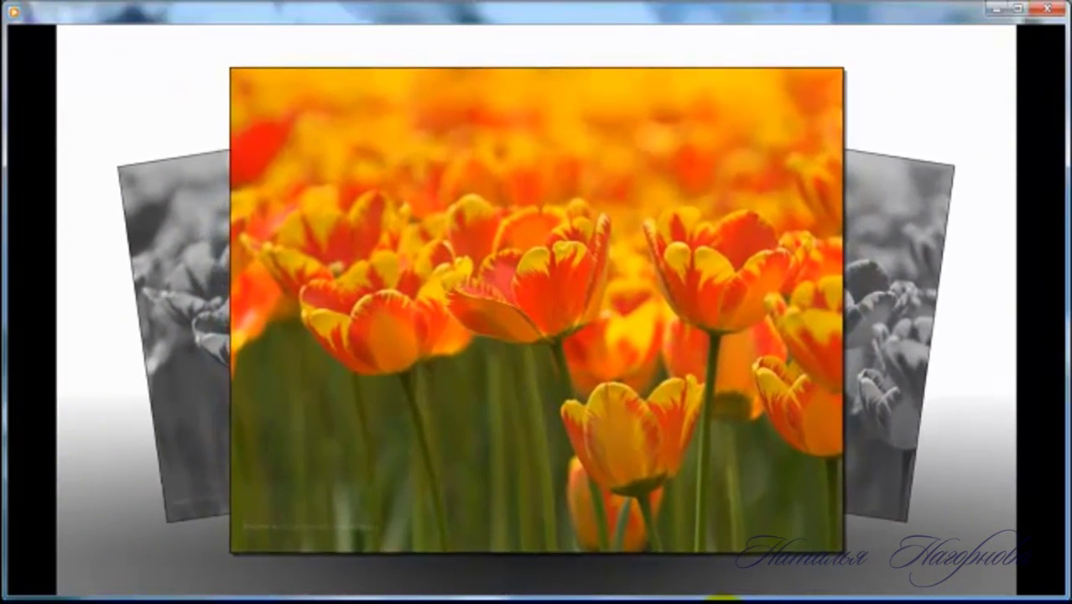
Step: Watch the Слайд шоу Тюльпаны video play its tulip slides in Windows Media Player
{"action": "mouse_move", "coordinate": [587, 545]}
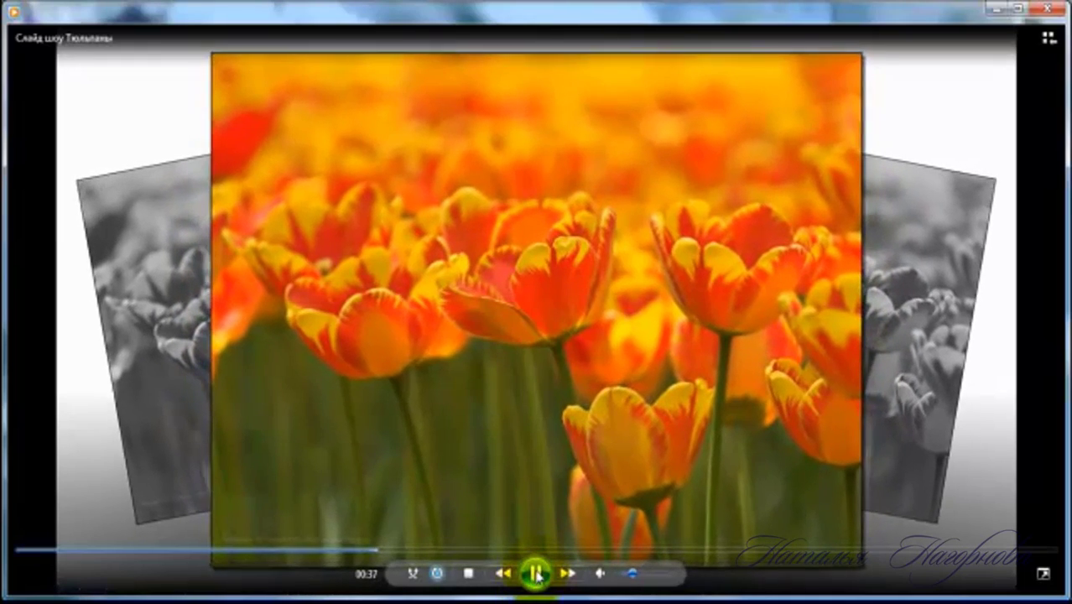